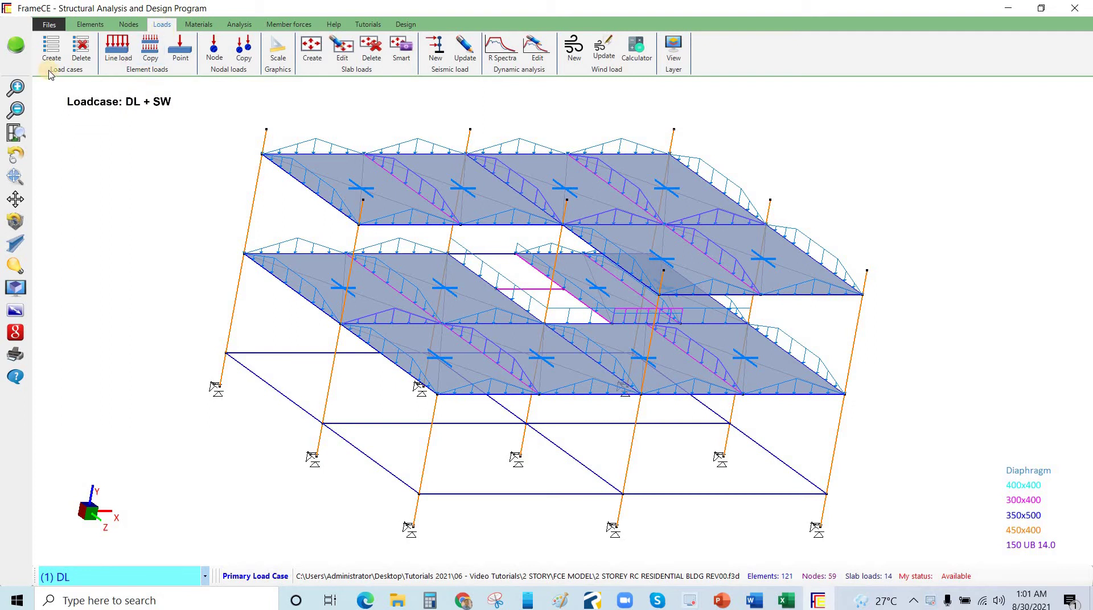
Review the existing load cases DL, SDL and RLL and check which of them include self-weight.
click(56, 53)
click(384, 146)
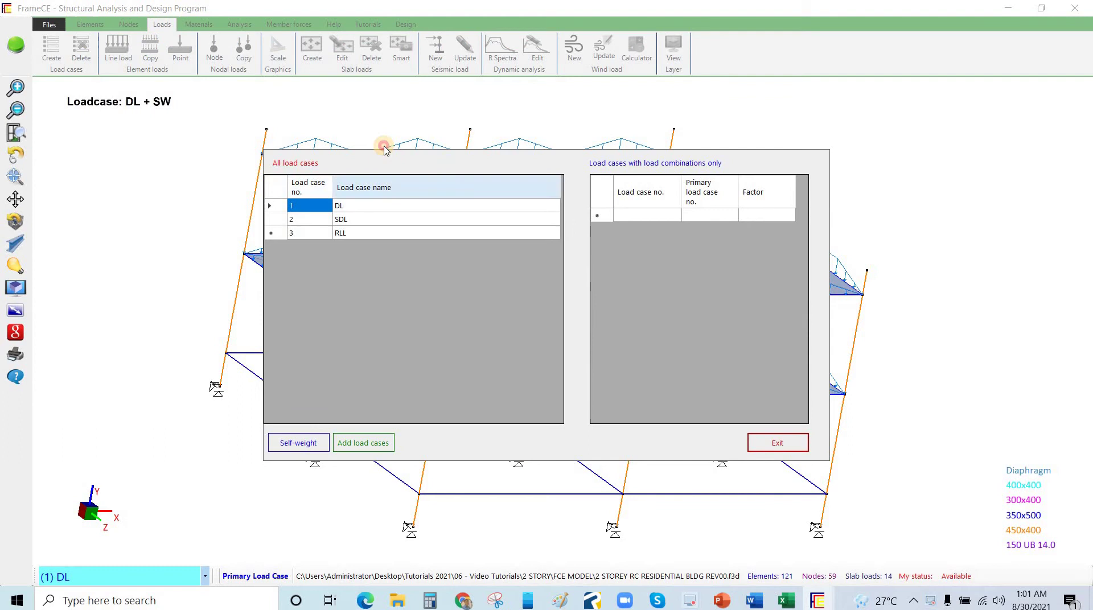
click(357, 211)
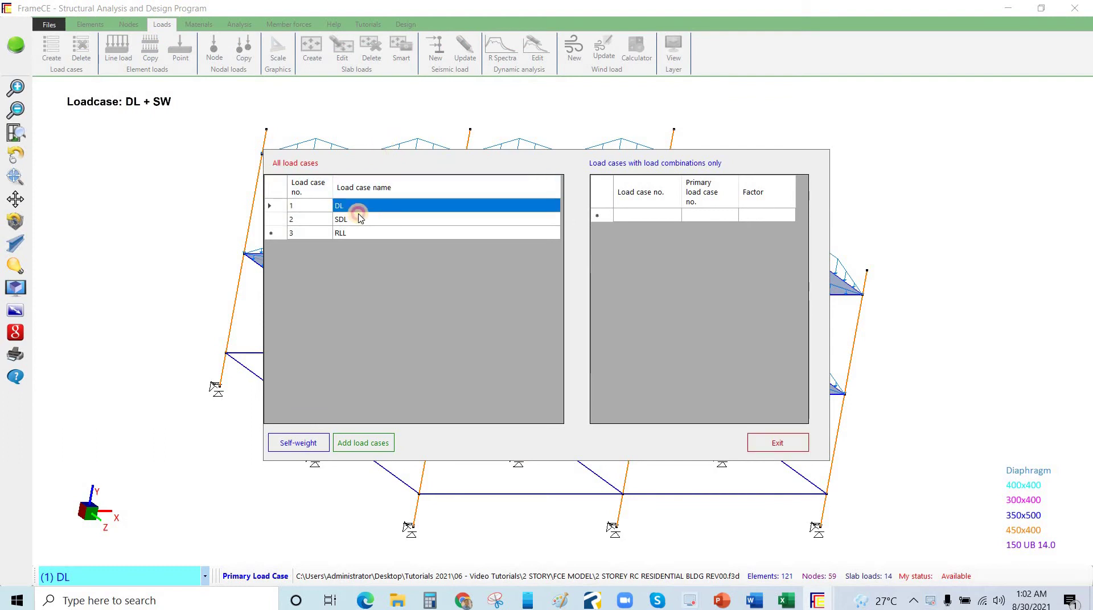
click(359, 219)
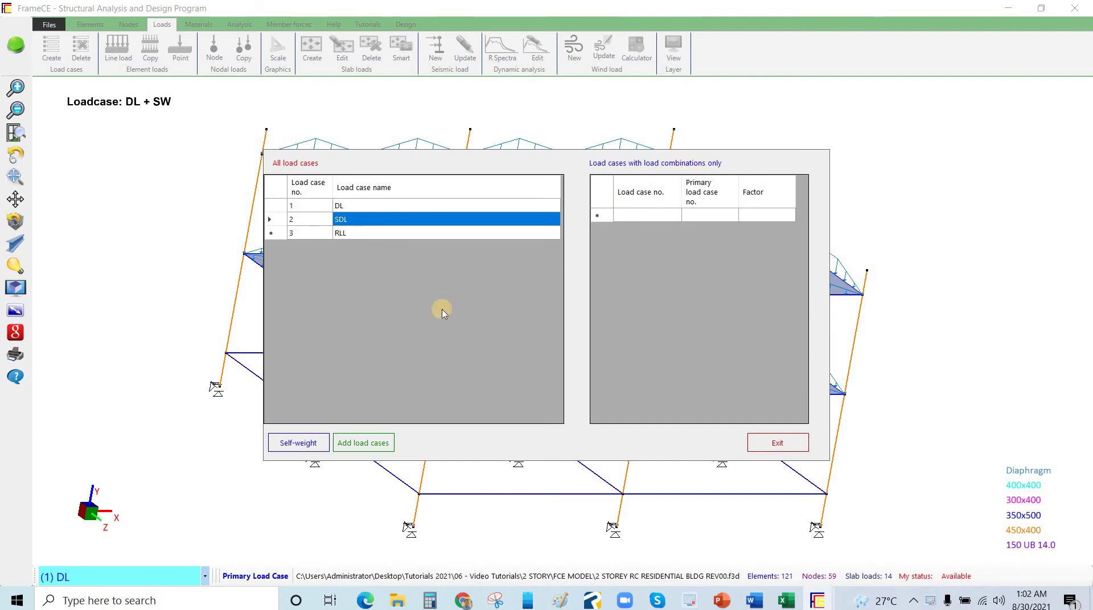
key(Down)
click(310, 441)
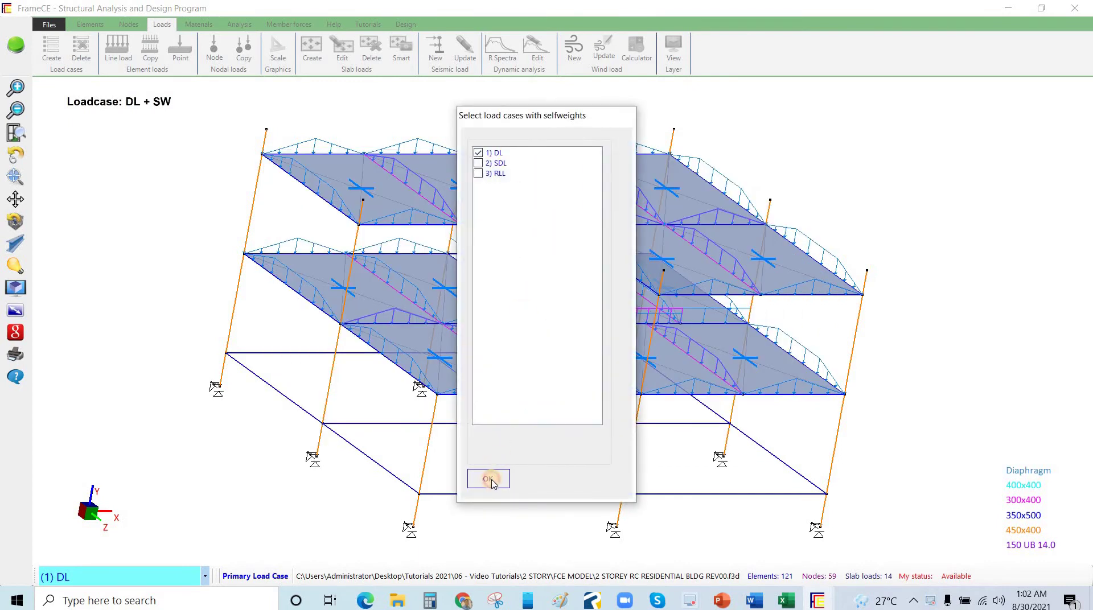
click(491, 480)
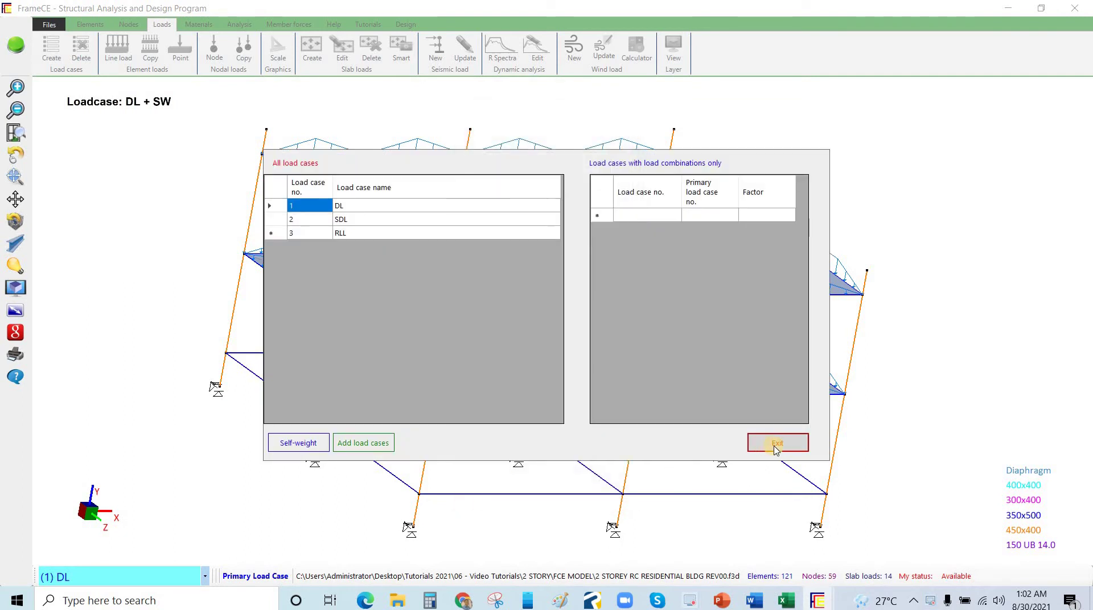
click(774, 444)
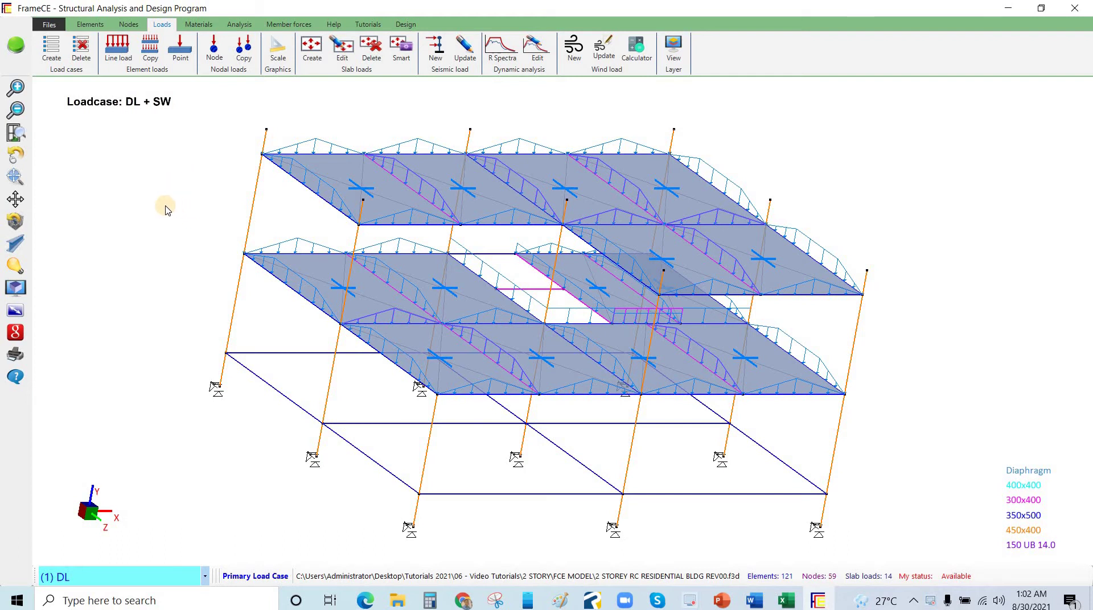
Start a new seismic load case named EX and include SDL in the seismic weight with a factor of 1.0.
click(435, 50)
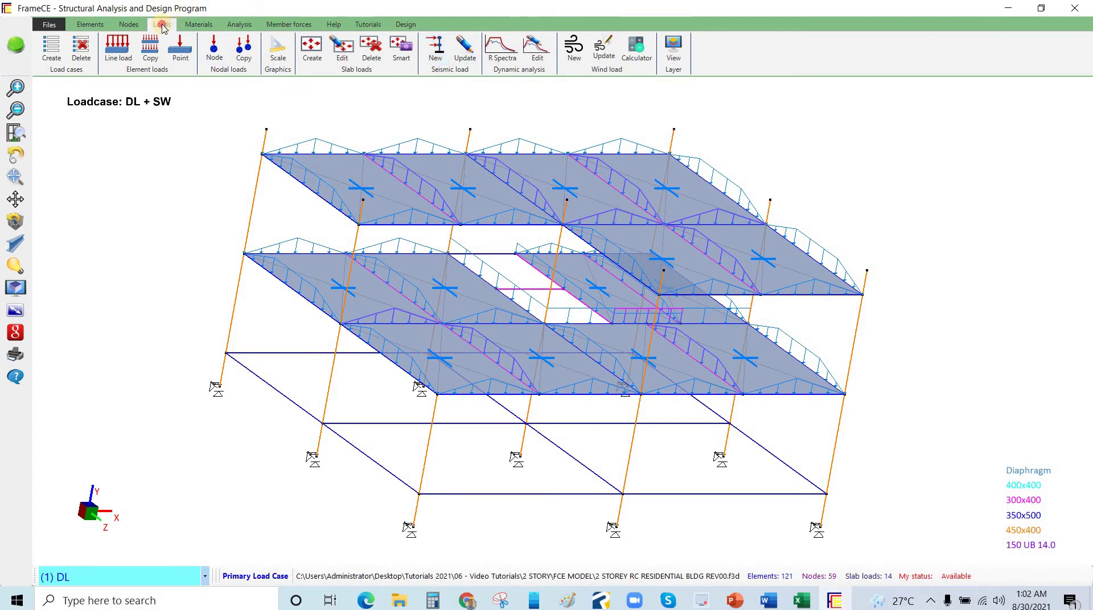
click(436, 56)
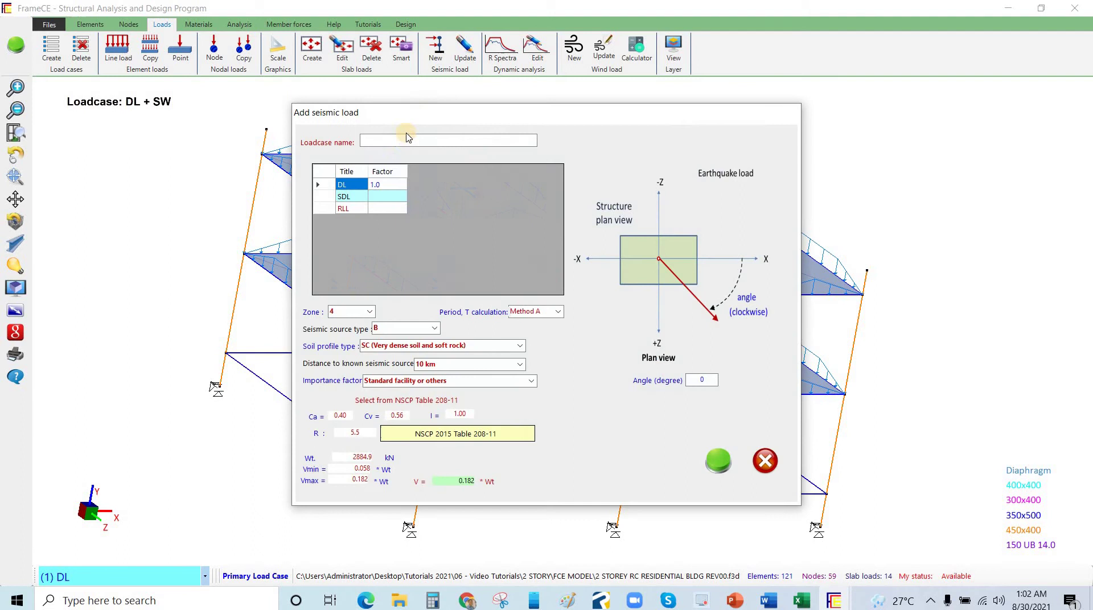
click(403, 142)
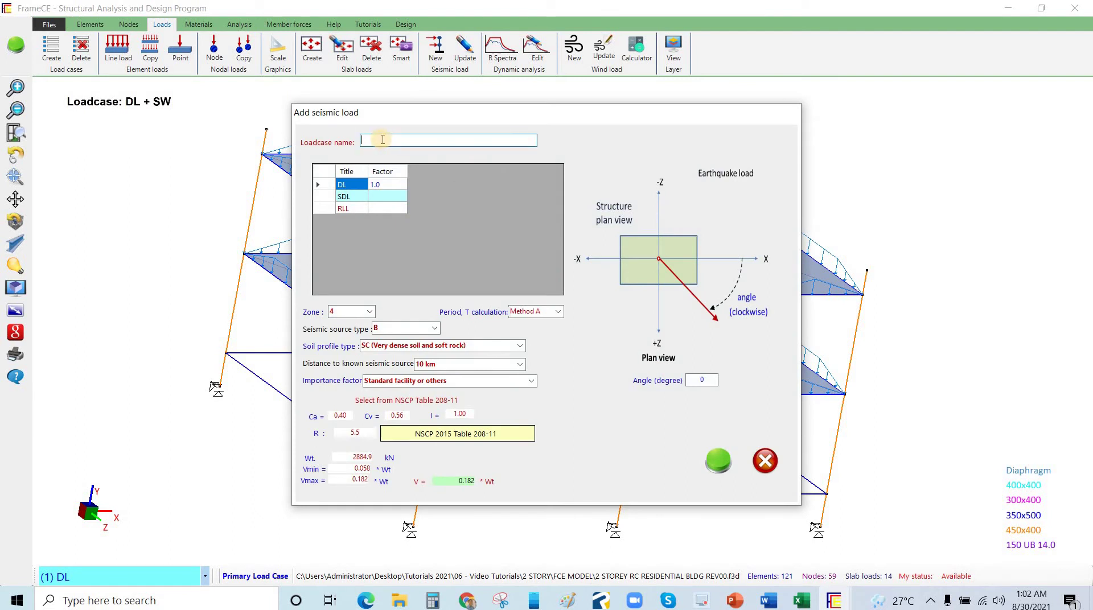
drag(396, 117, 224, 105)
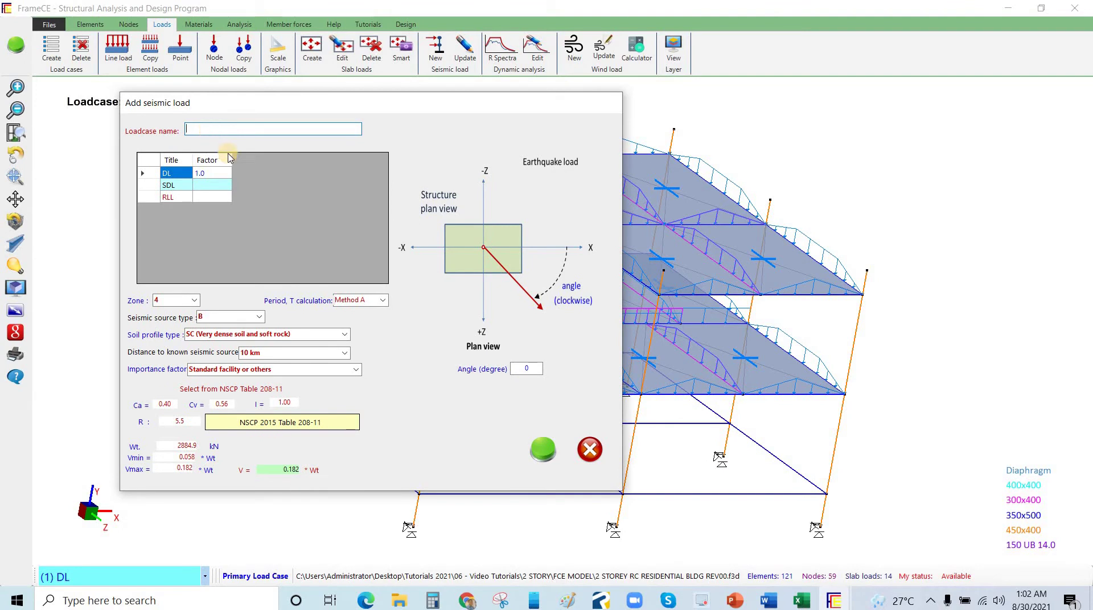
text(EX)
drag(1092, 131, 1092, 57)
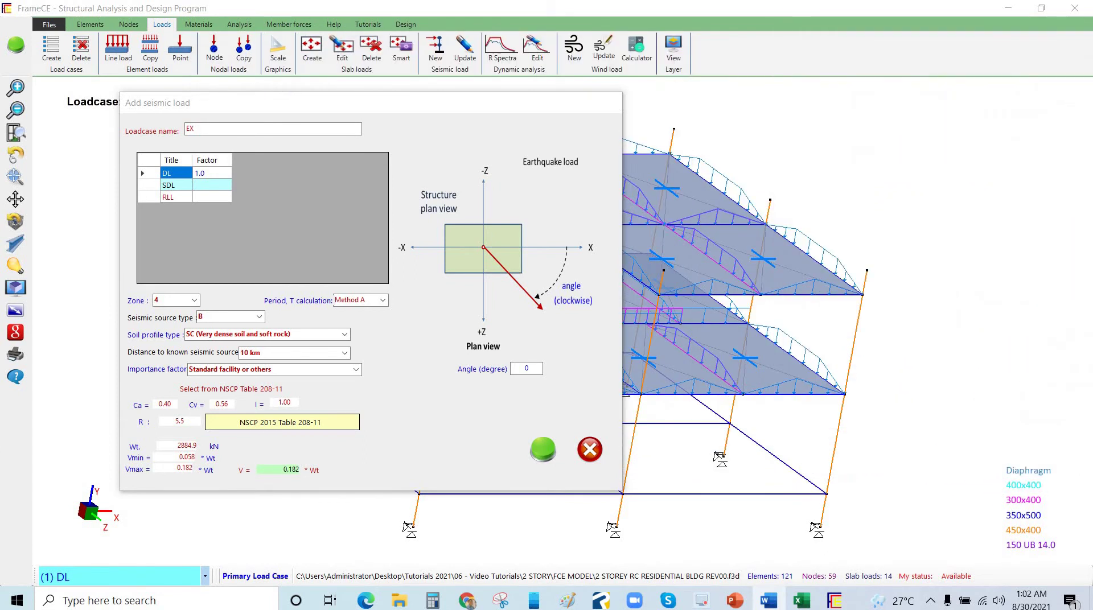
click(220, 128)
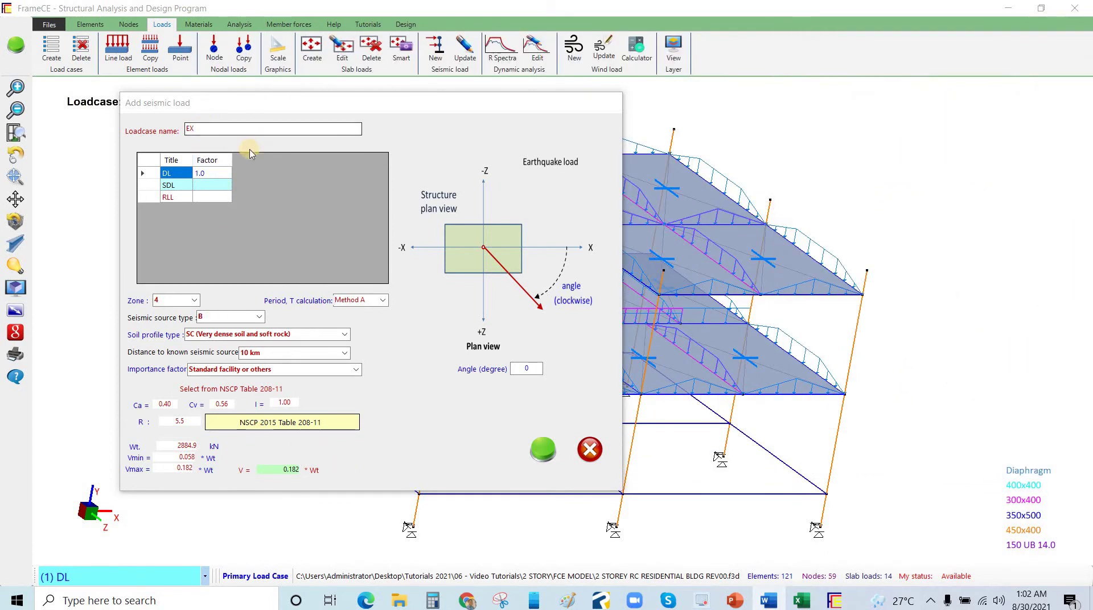
click(212, 185)
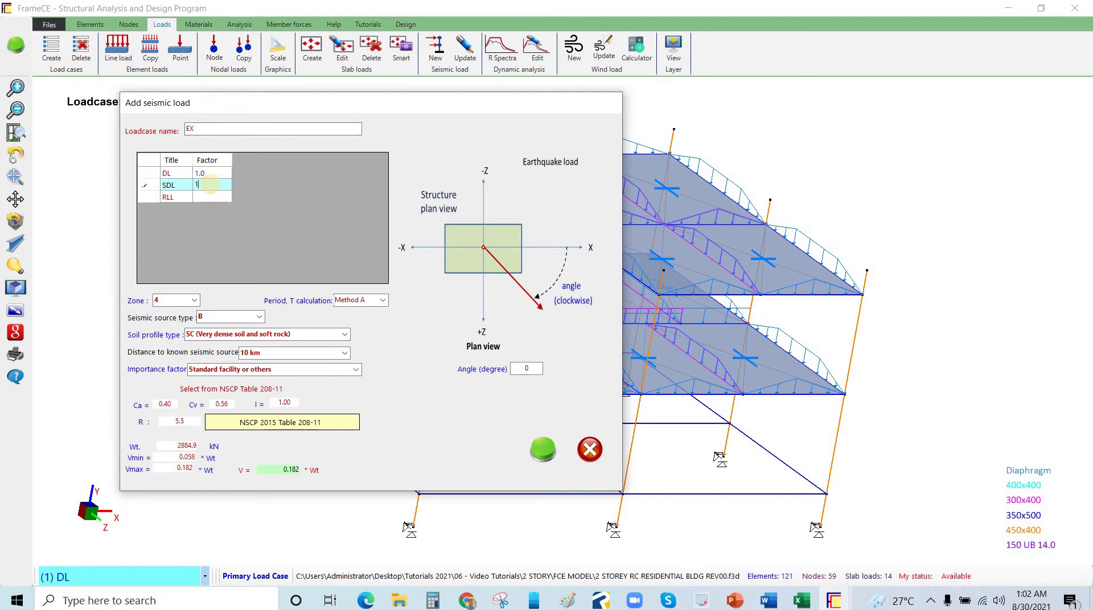
text(1.0)
Use seismic zone 4, seismic source type B and Method A for the period calculation of the EX load.
click(177, 301)
click(196, 302)
click(260, 318)
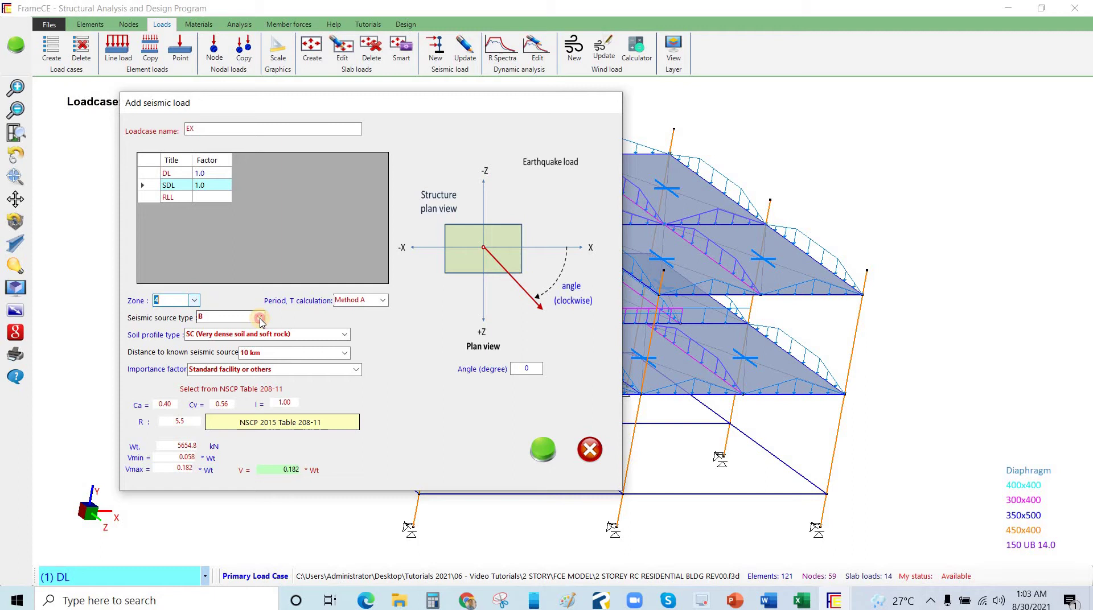
click(216, 318)
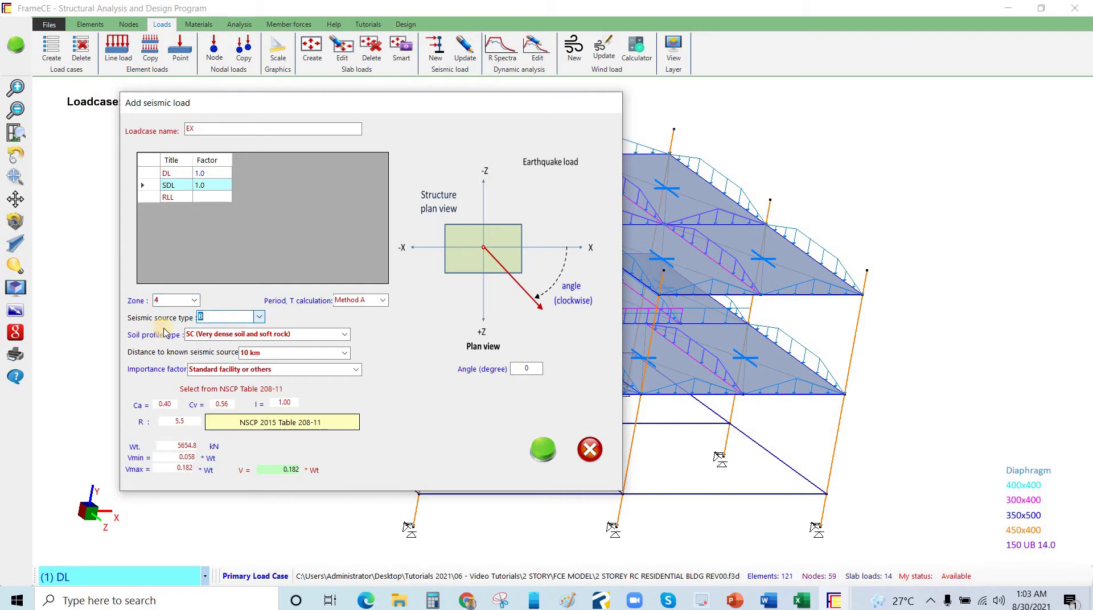
click(384, 301)
click(357, 310)
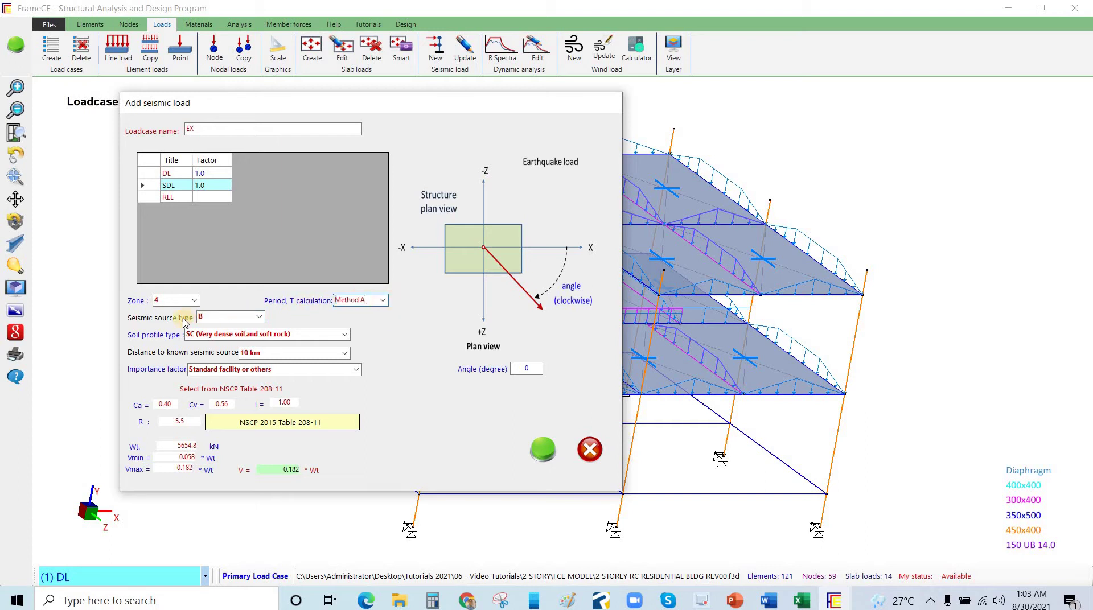
Choose soil profile SC (very dense soil and soft rock), a 10 km source distance and the standard facility importance factor.
click(345, 335)
click(280, 362)
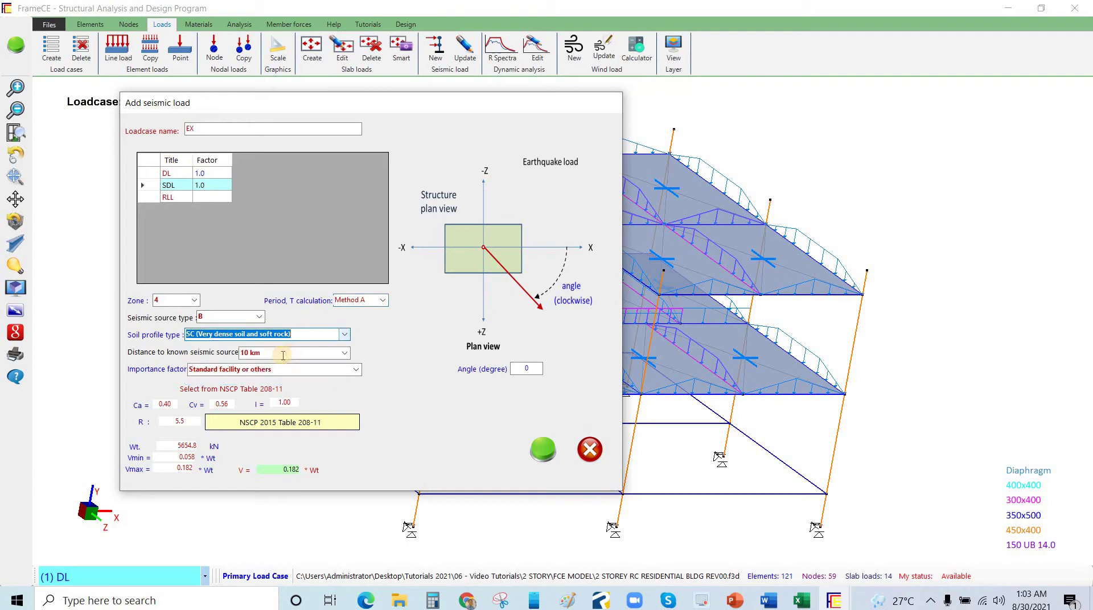
click(343, 355)
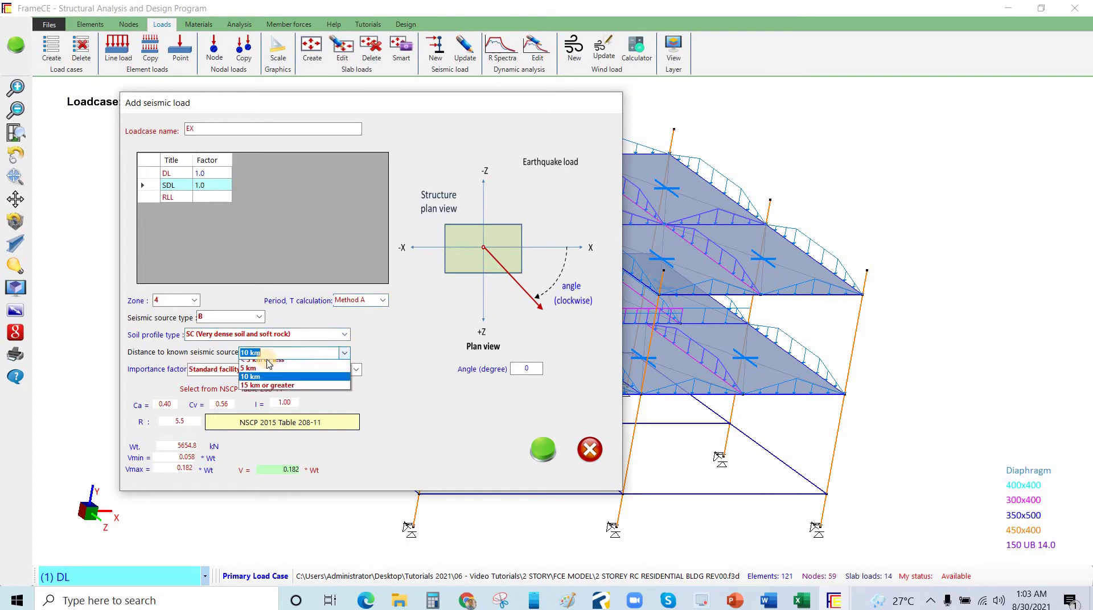
click(282, 381)
click(271, 358)
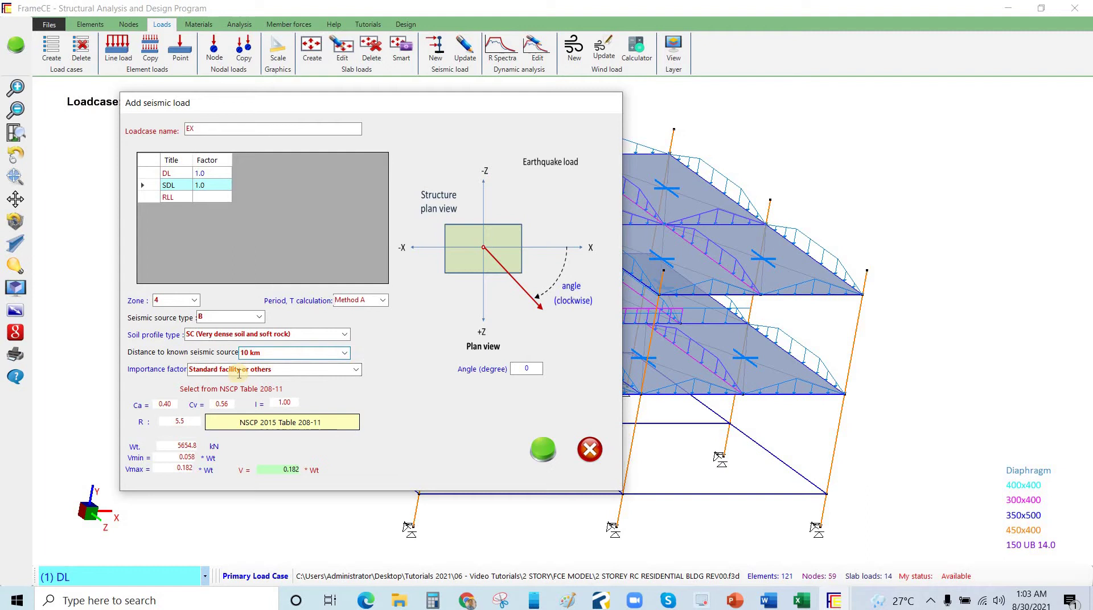
click(358, 372)
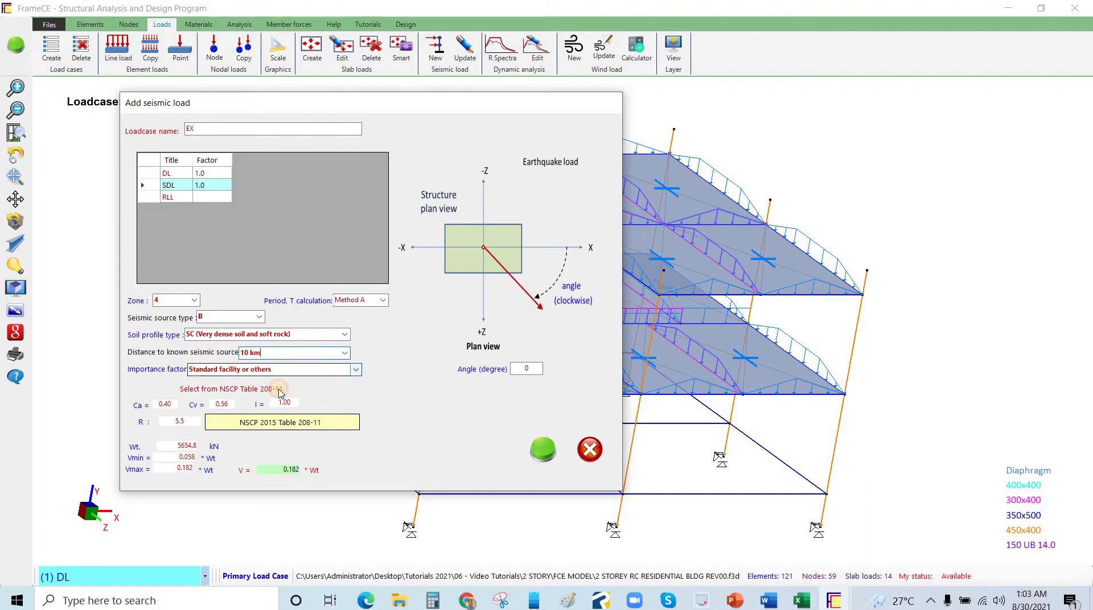
click(282, 370)
click(267, 368)
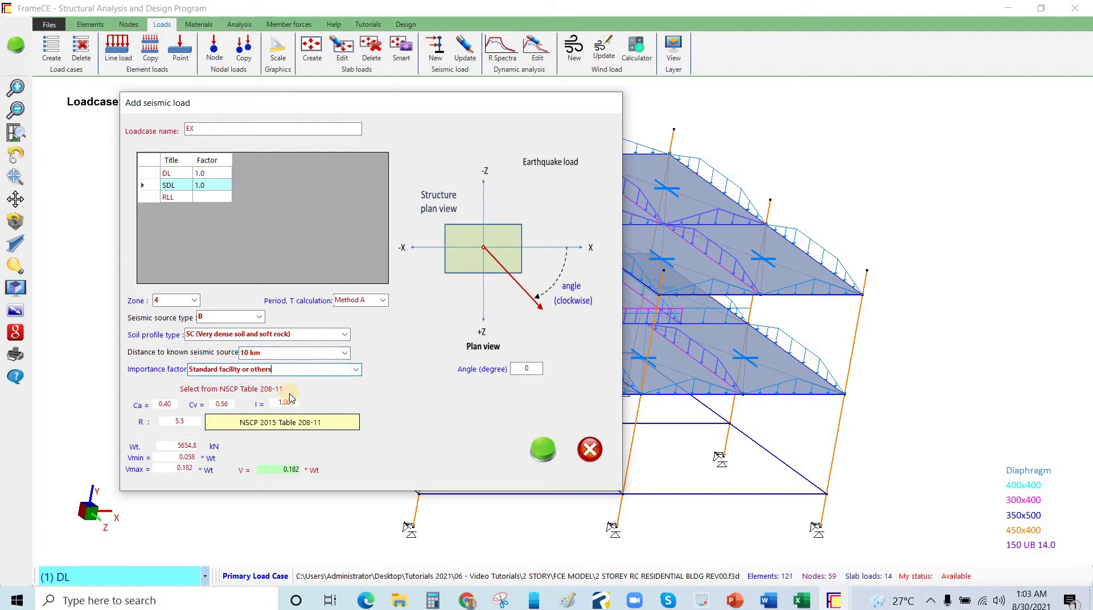
Define the R factor from NSCP 2015 Table 208-11 as a concrete moment-resisting frame with special reinforced concrete moment frames.
click(289, 424)
click(406, 239)
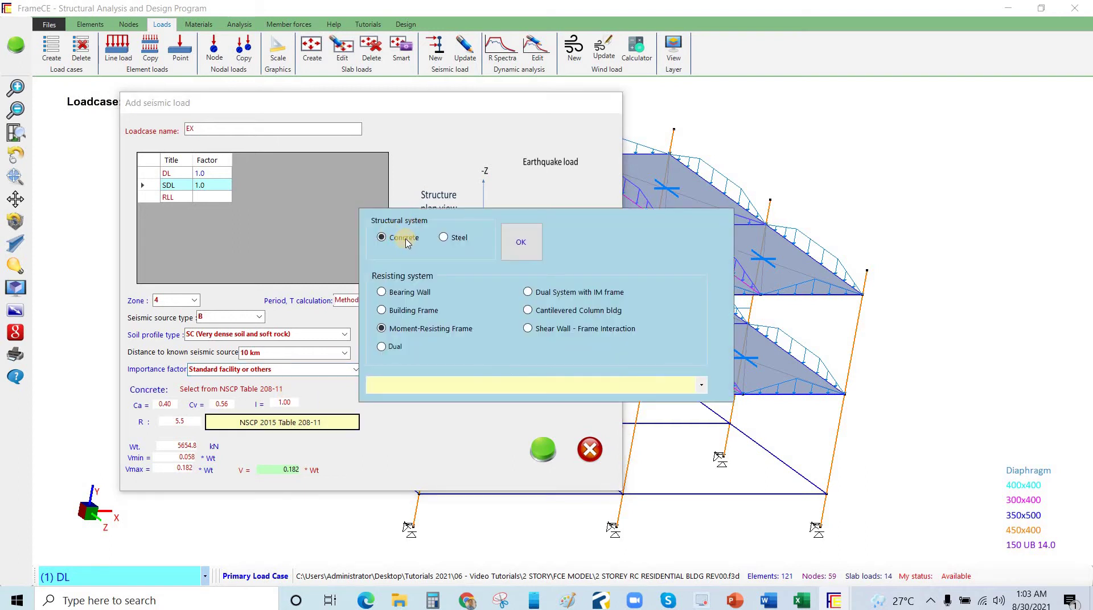
click(410, 330)
click(695, 389)
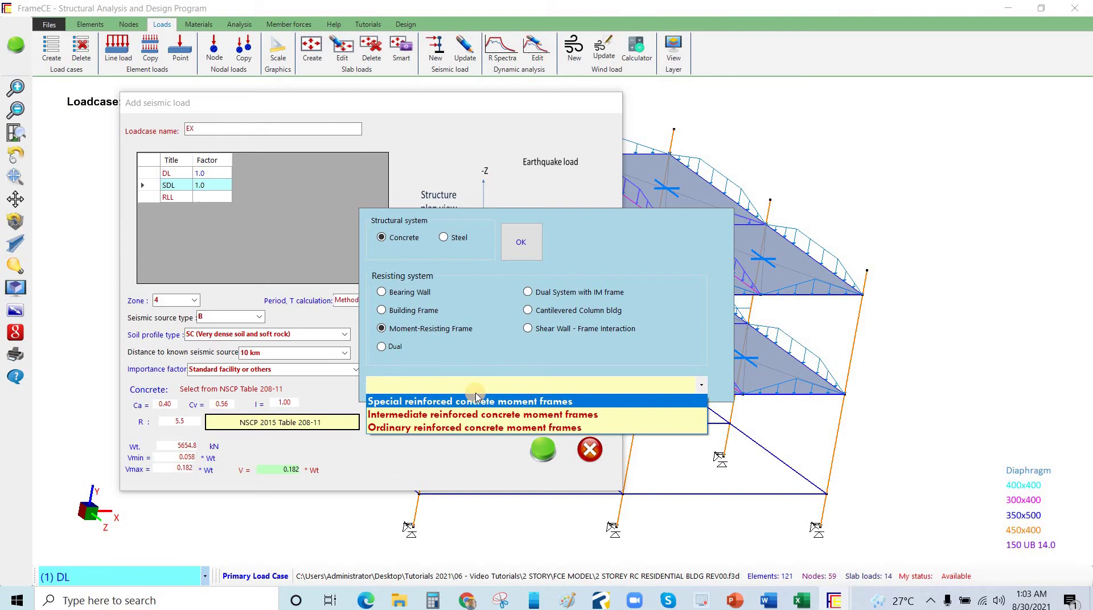
click(476, 399)
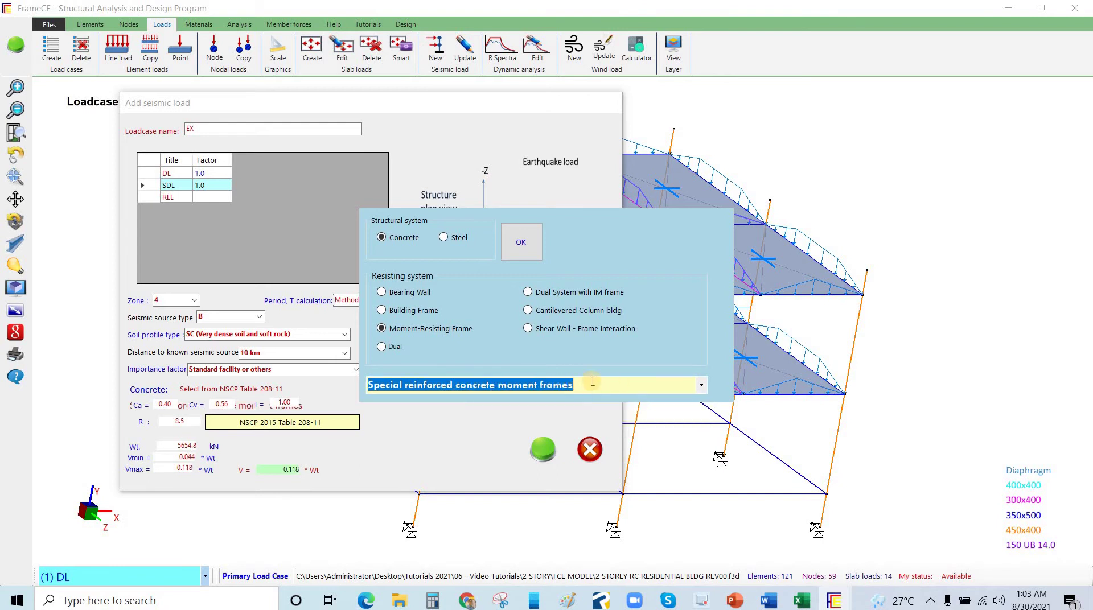
click(522, 253)
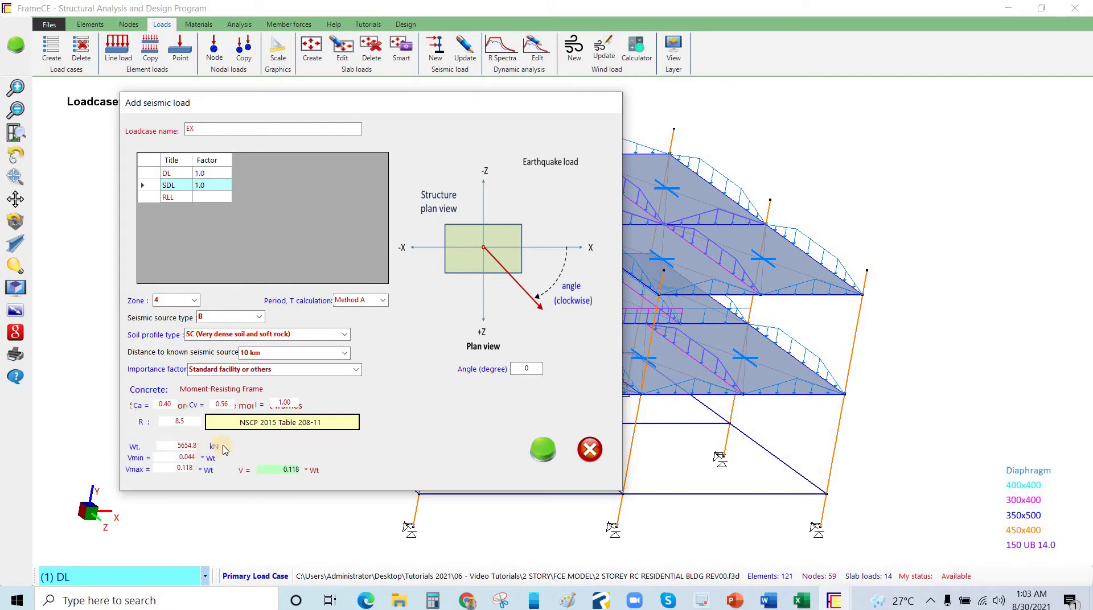
Keep the earthquake direction angle at 0 degrees and generate the EX seismic load.
click(527, 370)
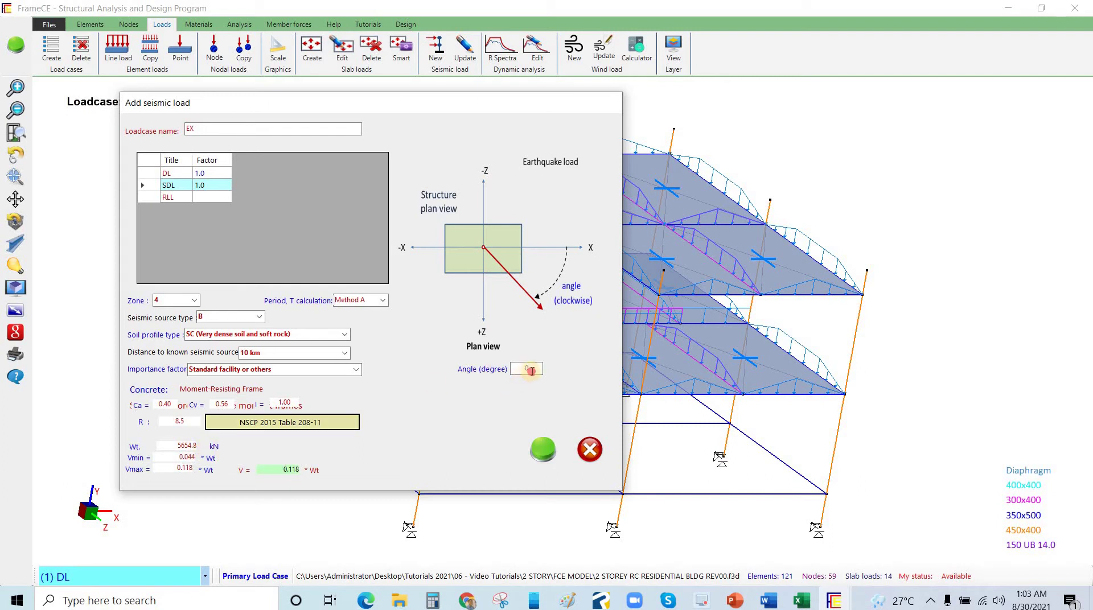
click(530, 372)
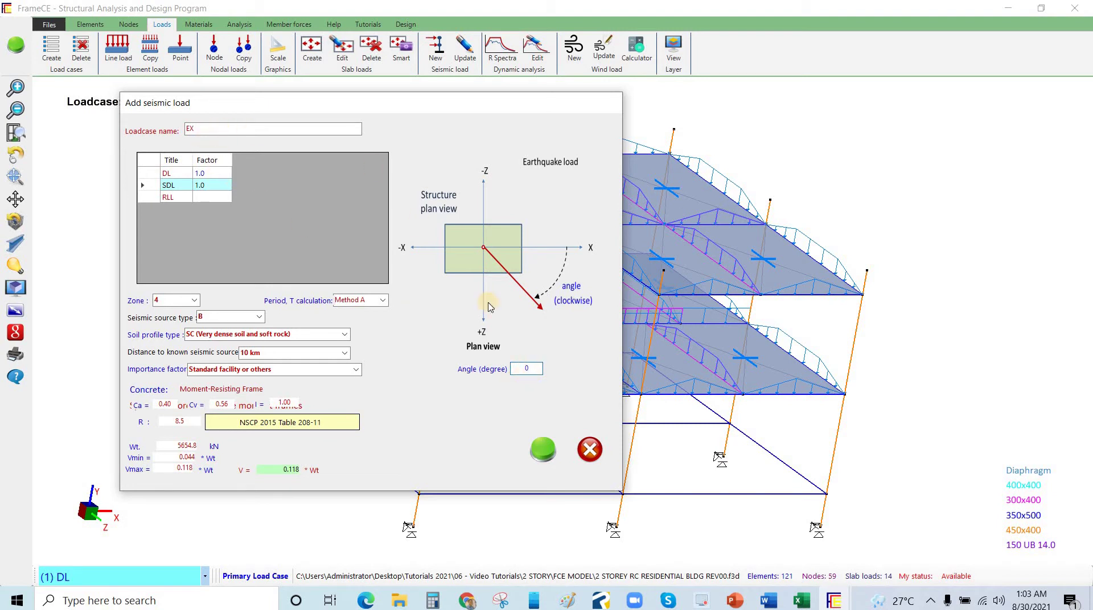
click(543, 448)
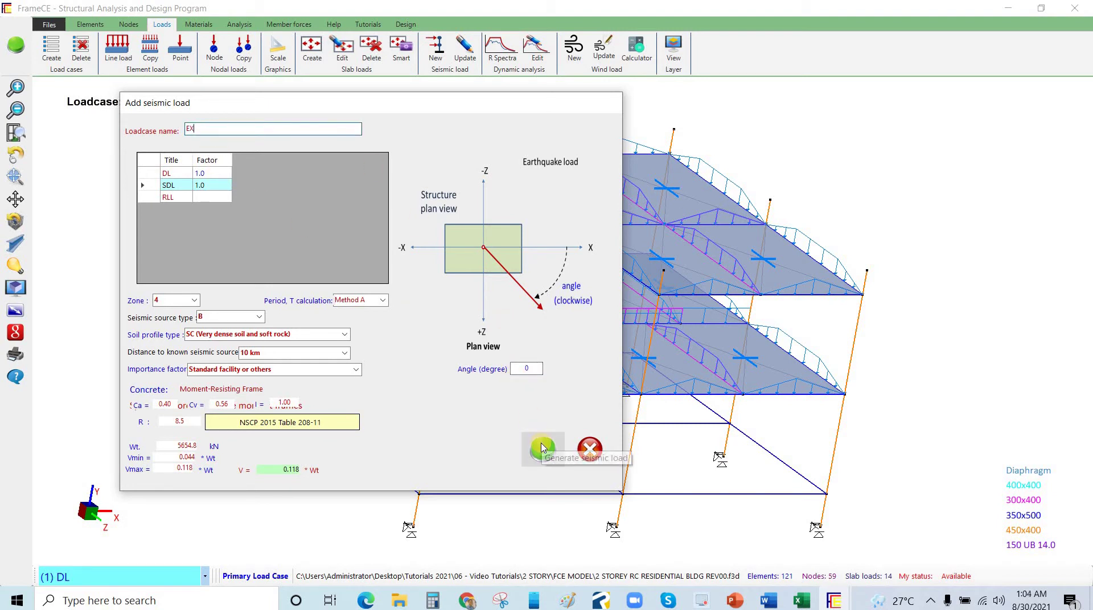
click(543, 448)
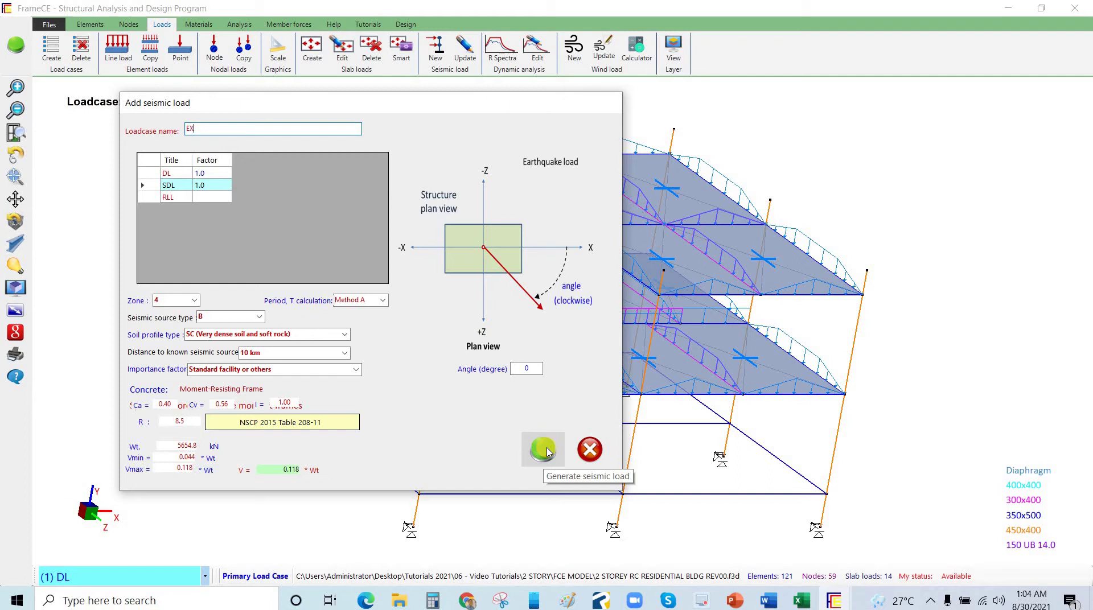
click(544, 450)
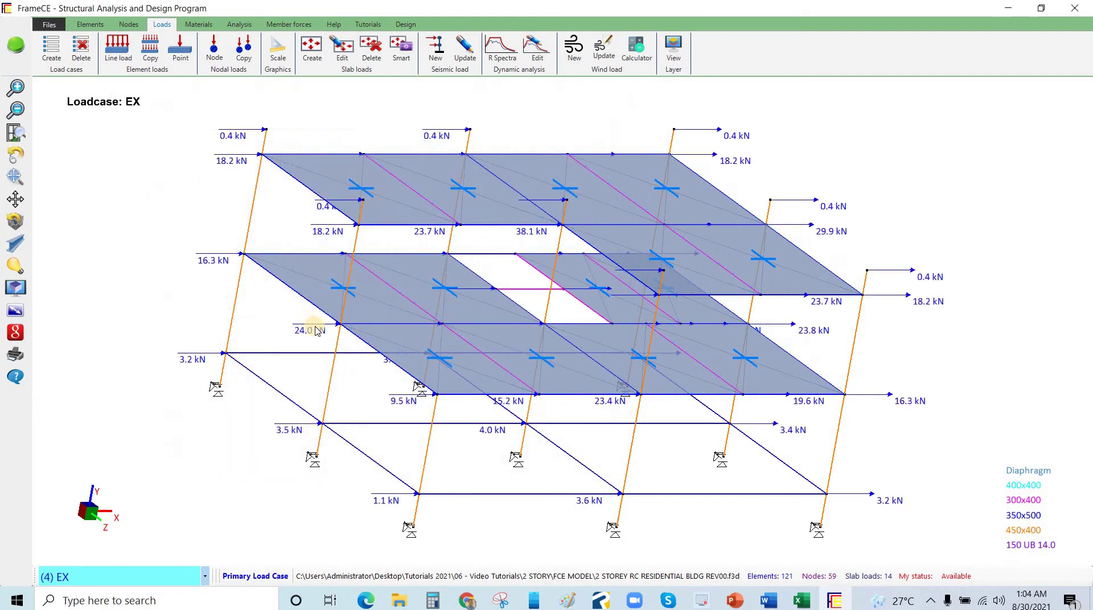
Examine the generated EX lateral forces on the frame from a lower viewing angle.
scroll(220, 296, down, 3)
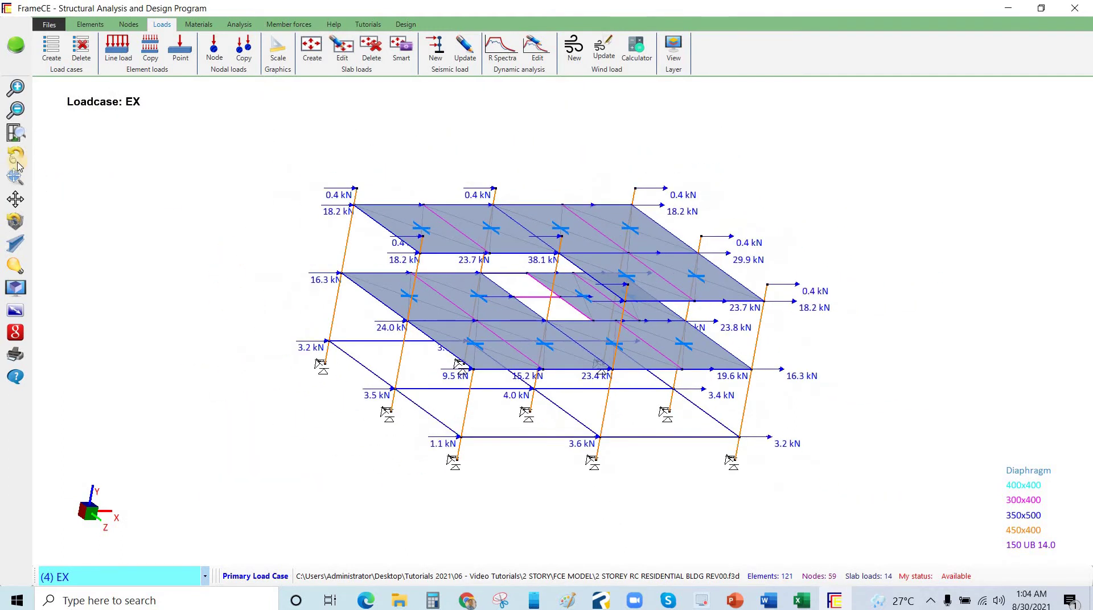
click(14, 155)
drag(645, 373, 633, 361)
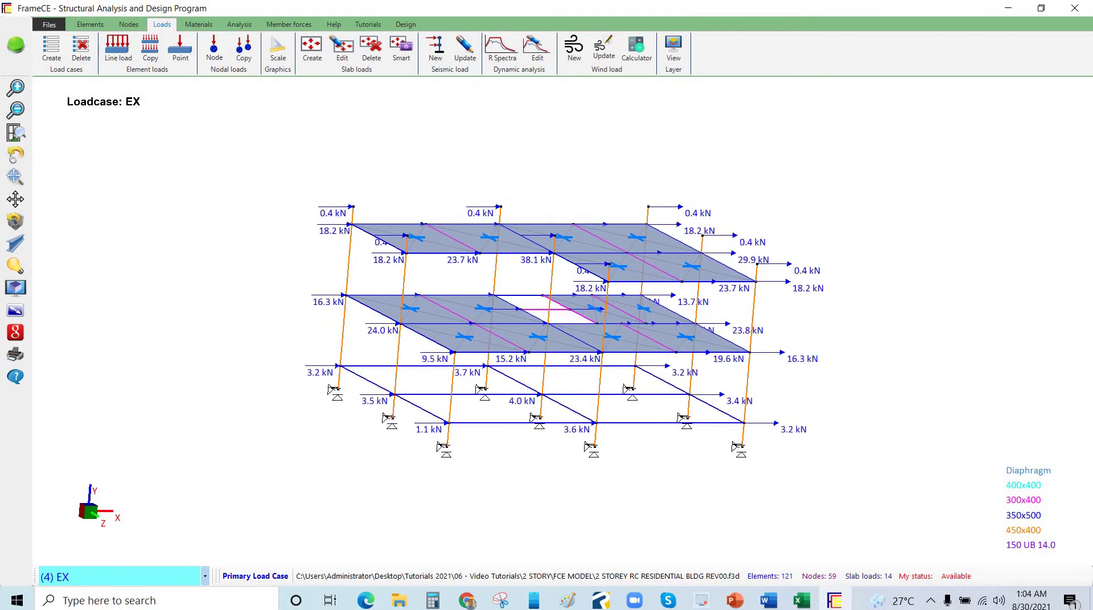
Switch to the Word document FCE MANUAL BASIC INPUTS and read the parameter table in section 17, Define Static Earthquake Loads.
drag(484, 120, 603, 133)
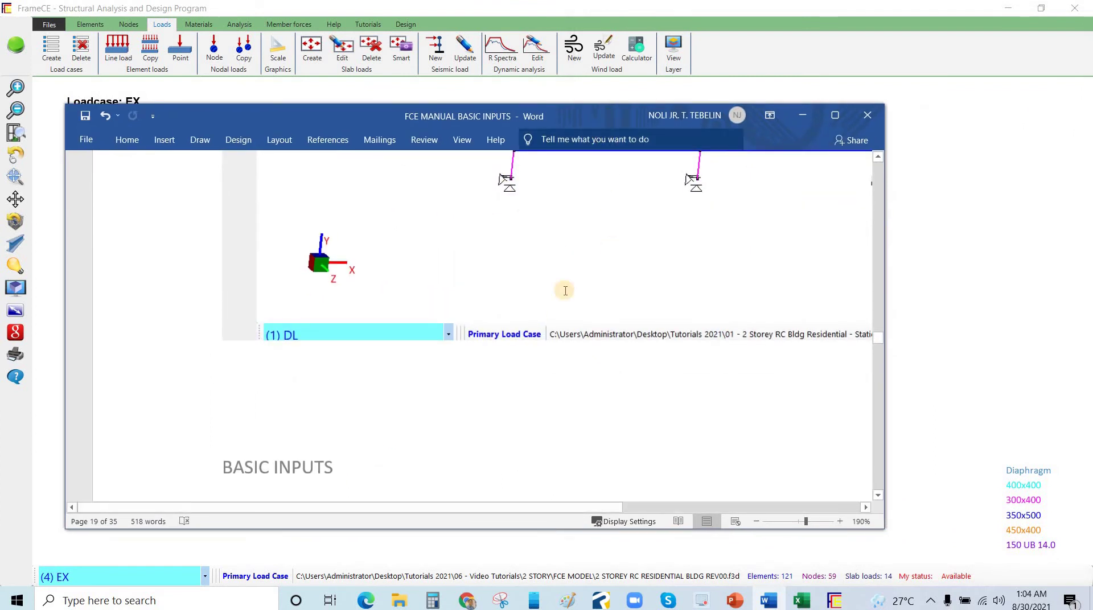
key(super+Up)
scroll(538, 320, down, 5)
scroll(540, 323, down, 10)
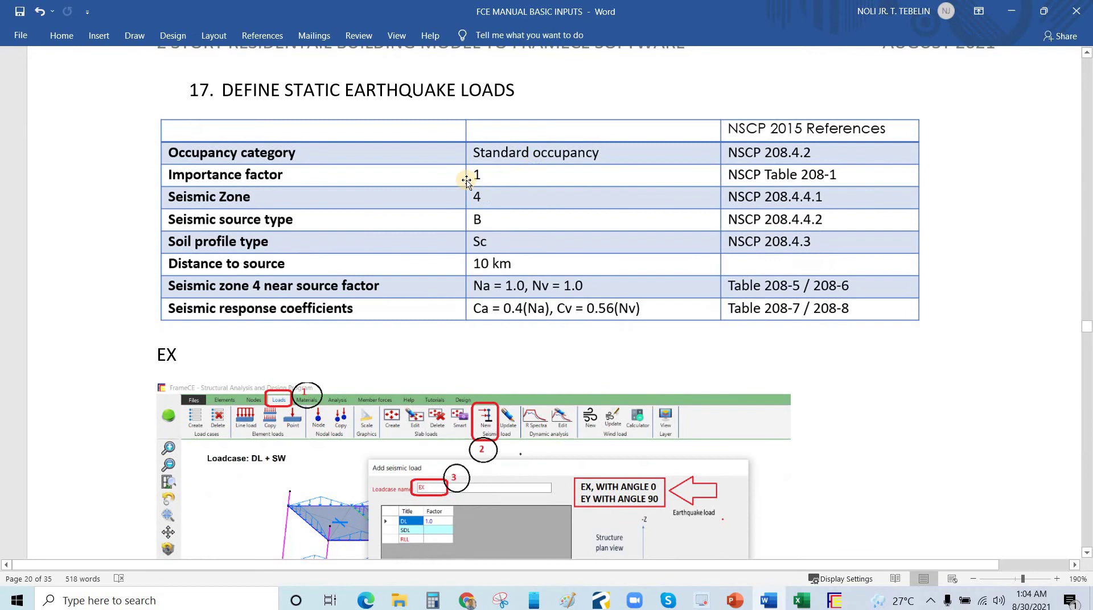
click(628, 162)
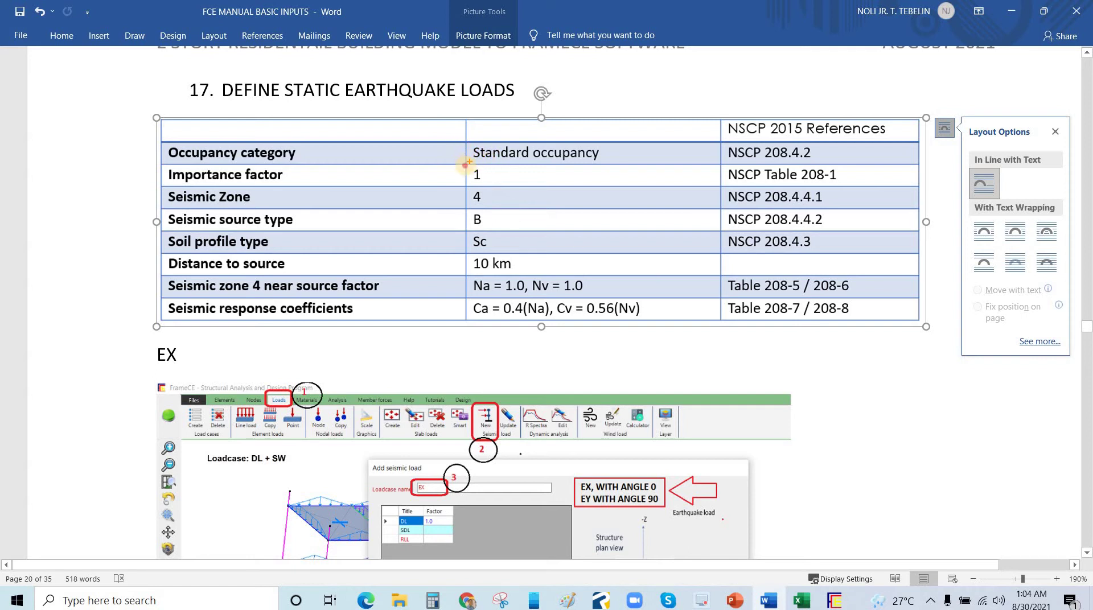
Review the section 17 table's occupancy, importance factor, seismic zone, source type, soil profile, source distance and coefficient values against their NSCP 2015 references.
mouse_move(490, 124)
mouse_down()
mouse_move(472, 161)
mouse_move(662, 149)
mouse_move(496, 119)
mouse_up()
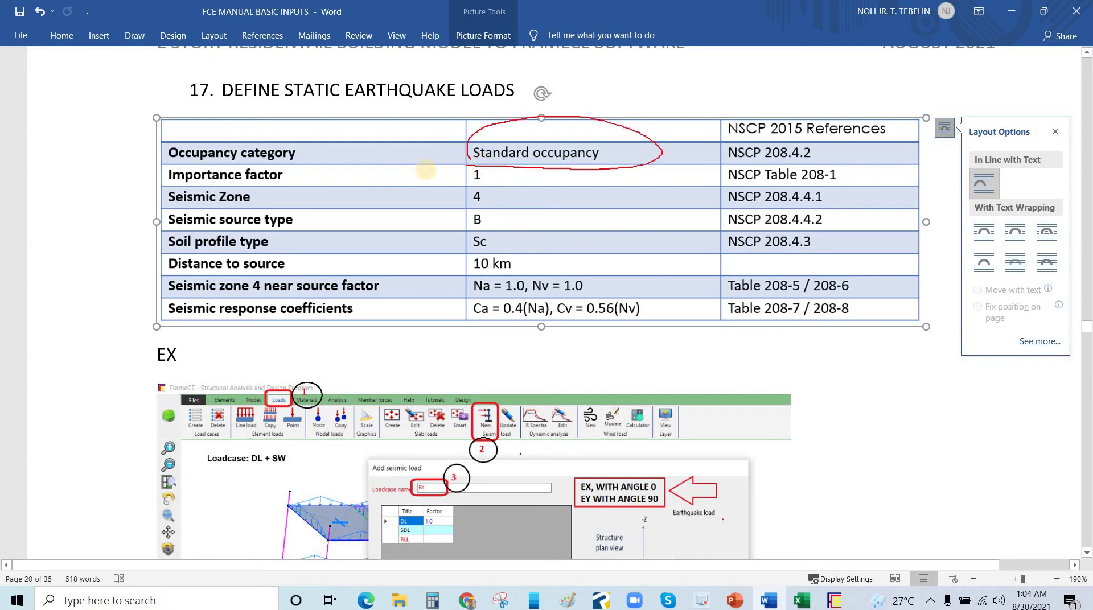
drag(460, 181, 499, 179)
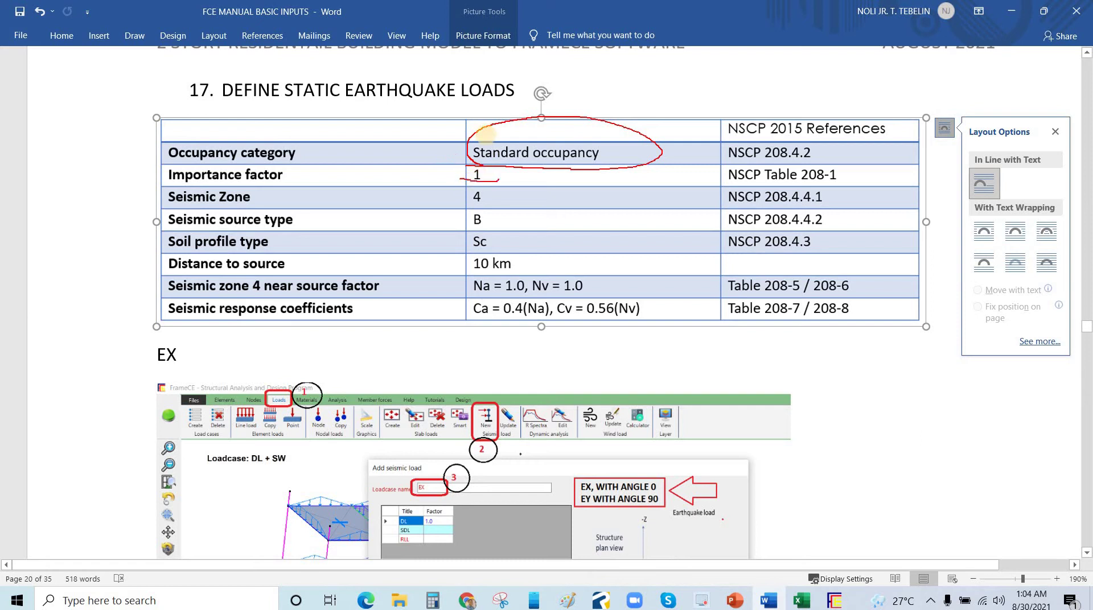
drag(467, 123, 486, 134)
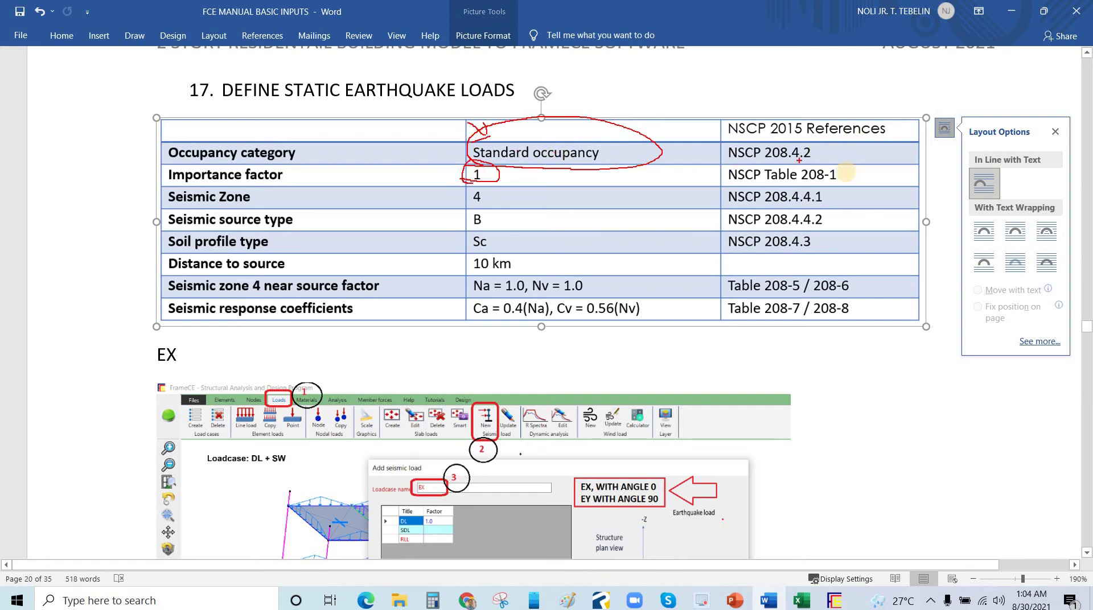
drag(847, 172, 874, 154)
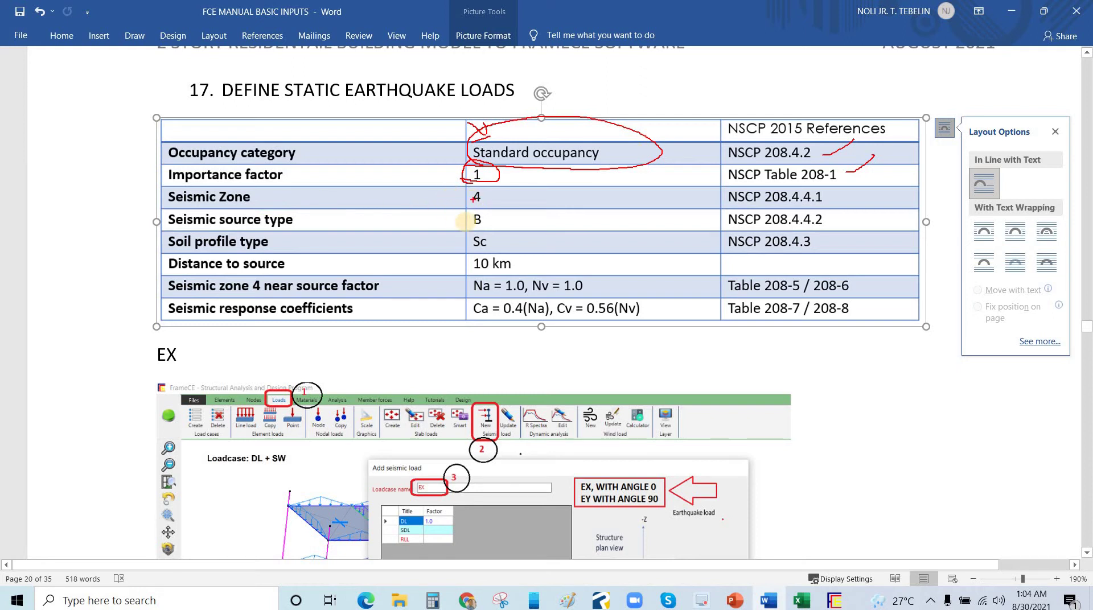
mouse_move(450, 190)
mouse_down()
mouse_move(471, 202)
mouse_move(471, 265)
mouse_up()
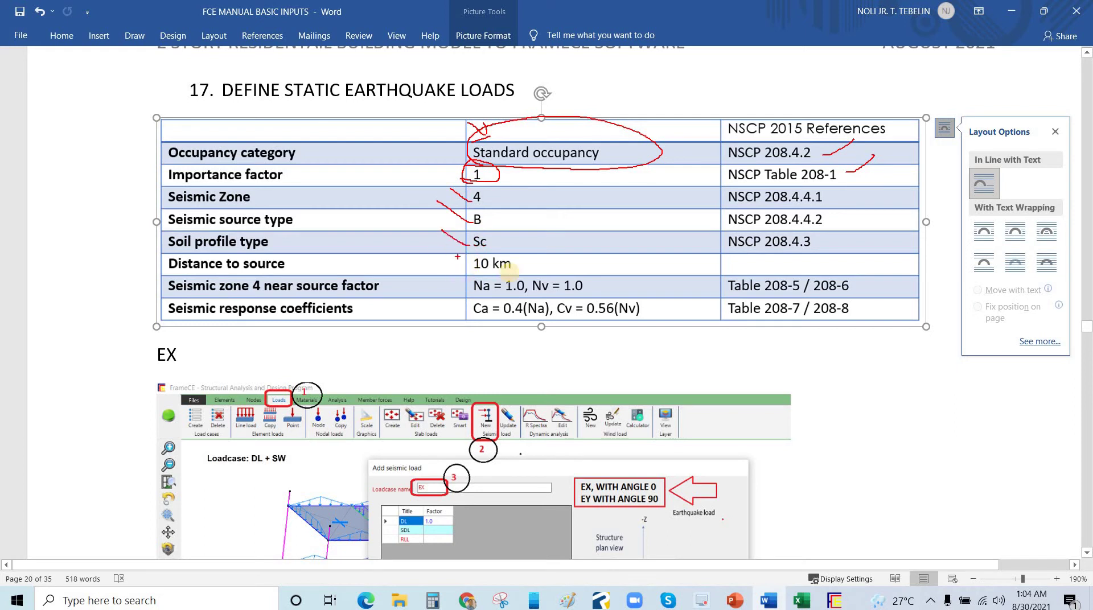
drag(507, 198, 545, 229)
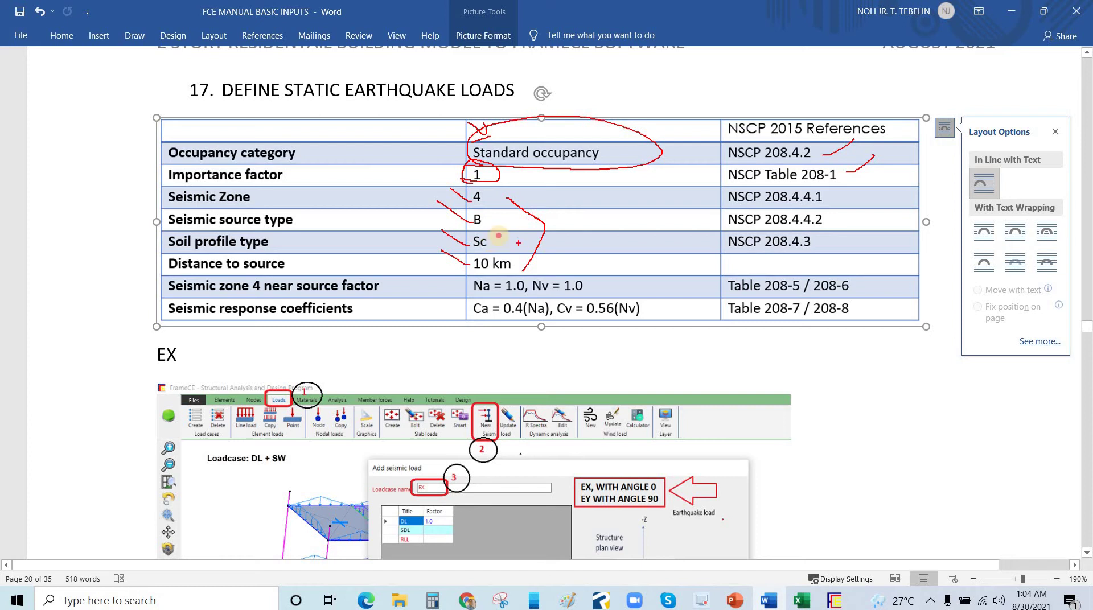
drag(490, 243, 496, 239)
mouse_move(646, 289)
mouse_down()
mouse_move(481, 278)
mouse_move(655, 339)
mouse_move(621, 300)
mouse_up()
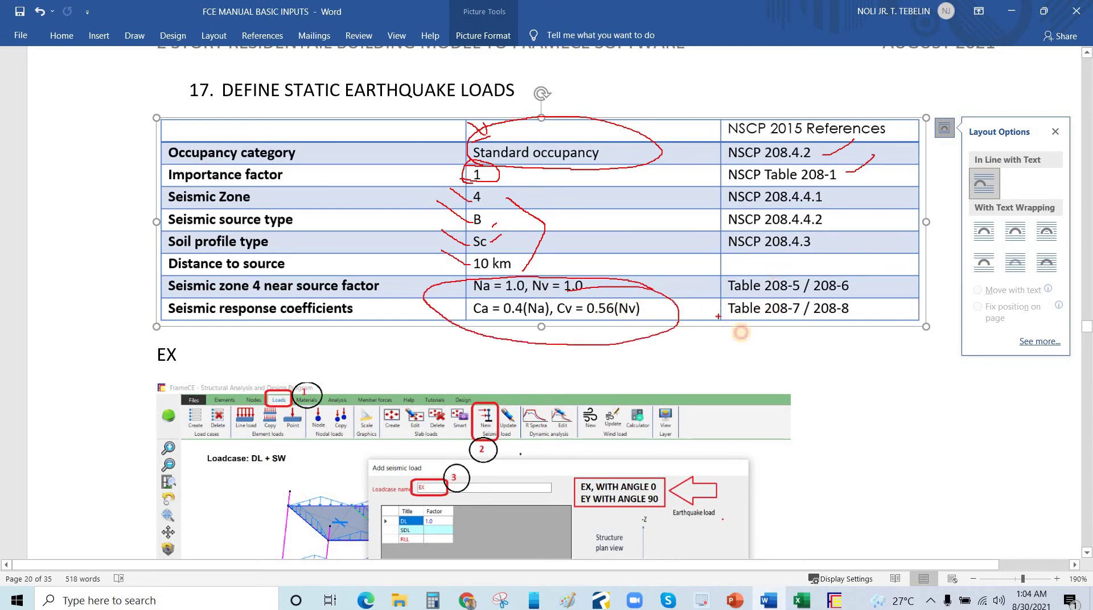
mouse_move(713, 313)
mouse_down()
mouse_move(820, 318)
mouse_move(709, 326)
mouse_up()
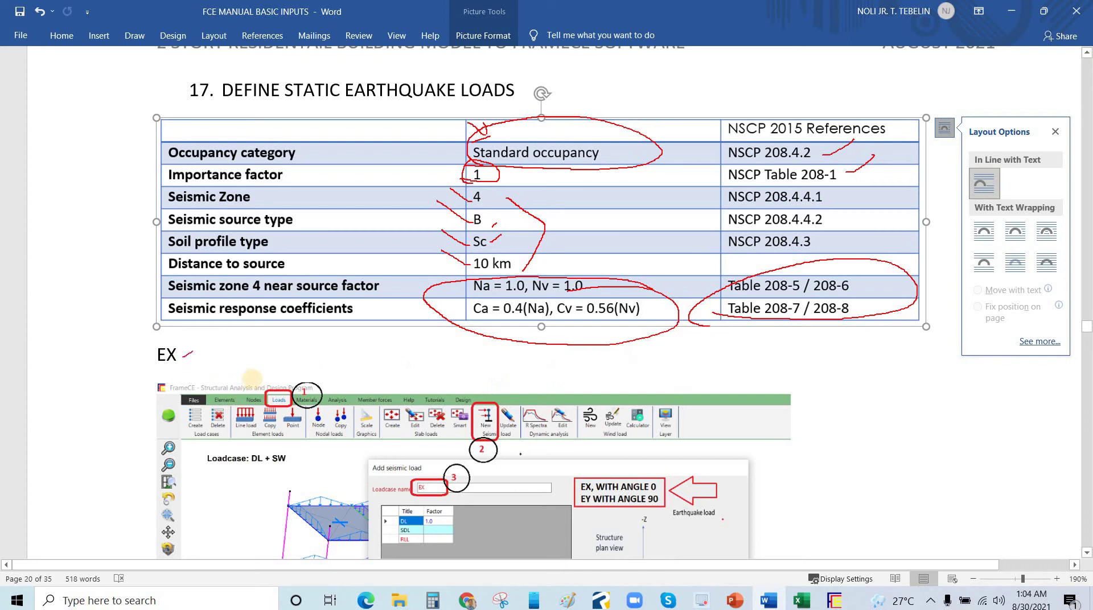
drag(184, 358, 230, 331)
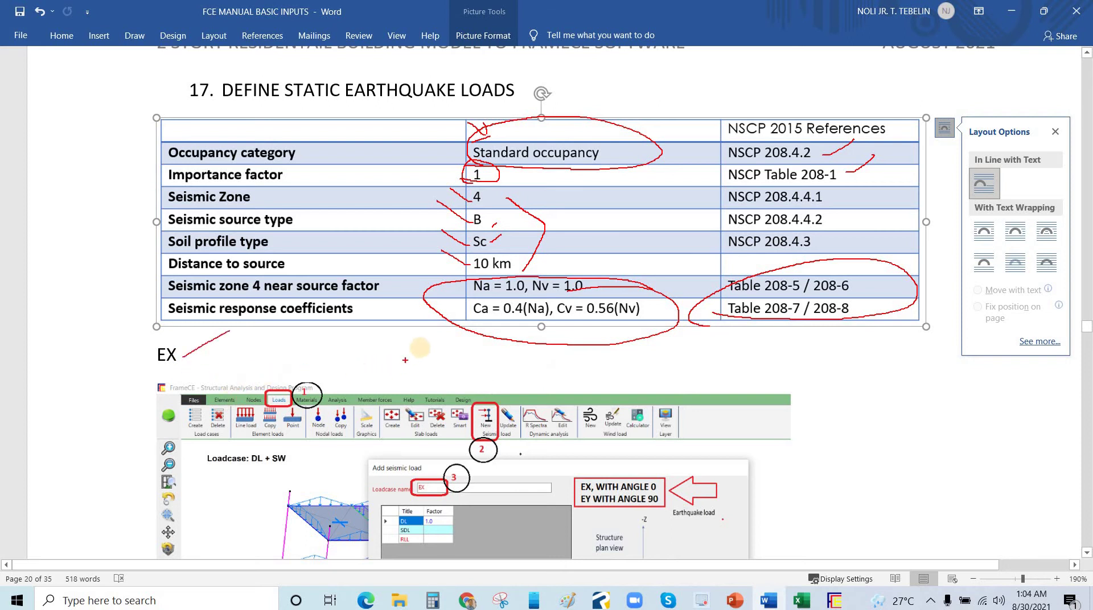
key(Escape)
Examine the manual's illustrated EX and EZ seismic load settings, focusing on the SDL factor row in the EZ example.
scroll(390, 339, down, 10)
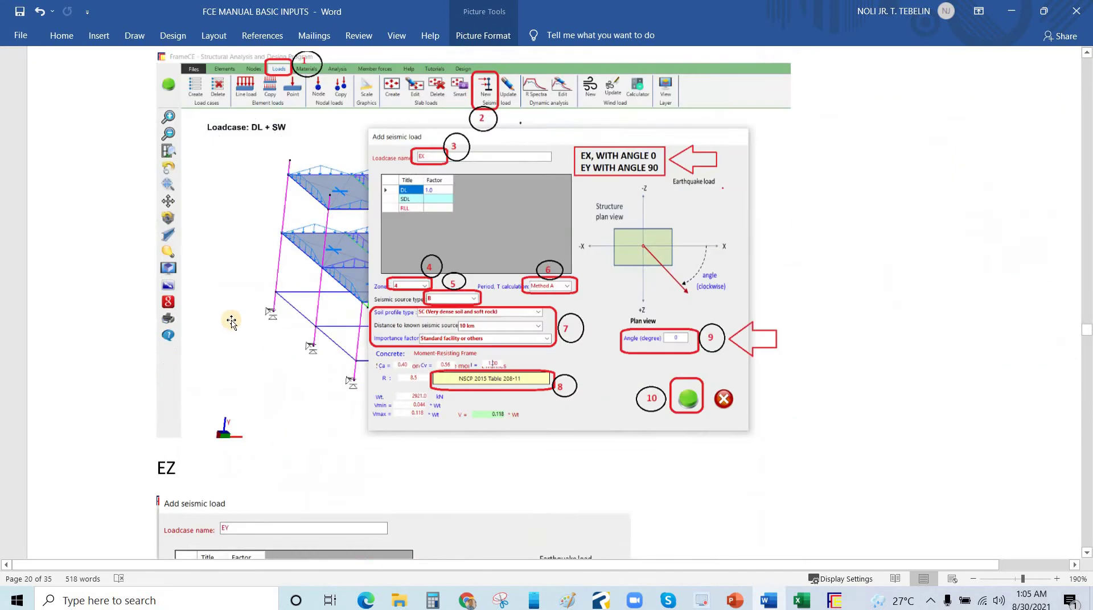
scroll(212, 314, up, 3)
drag(183, 286, 207, 260)
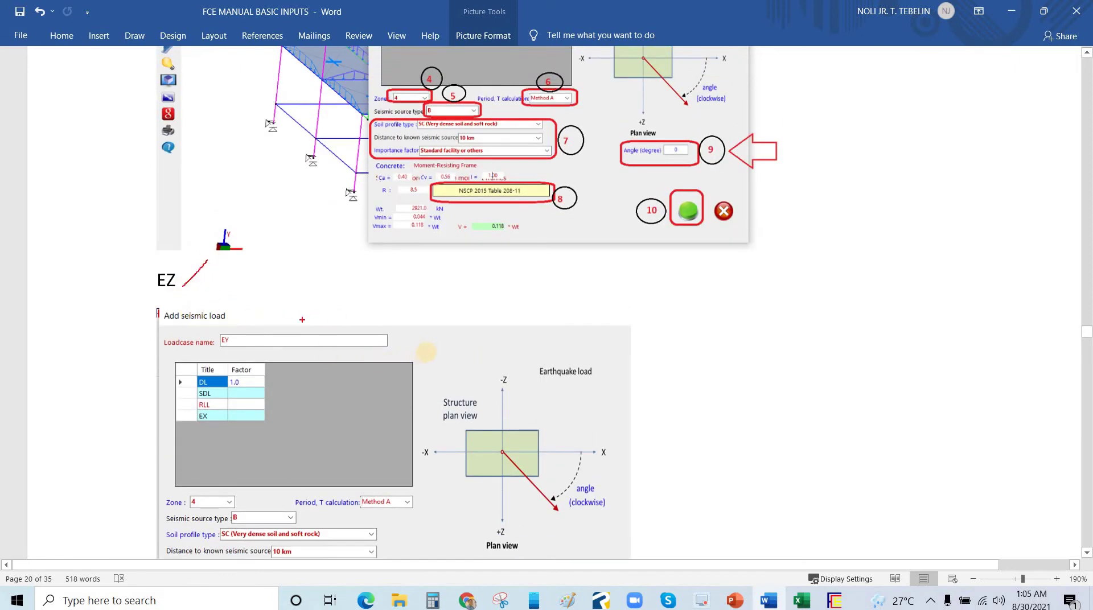
key(Escape)
click(251, 403)
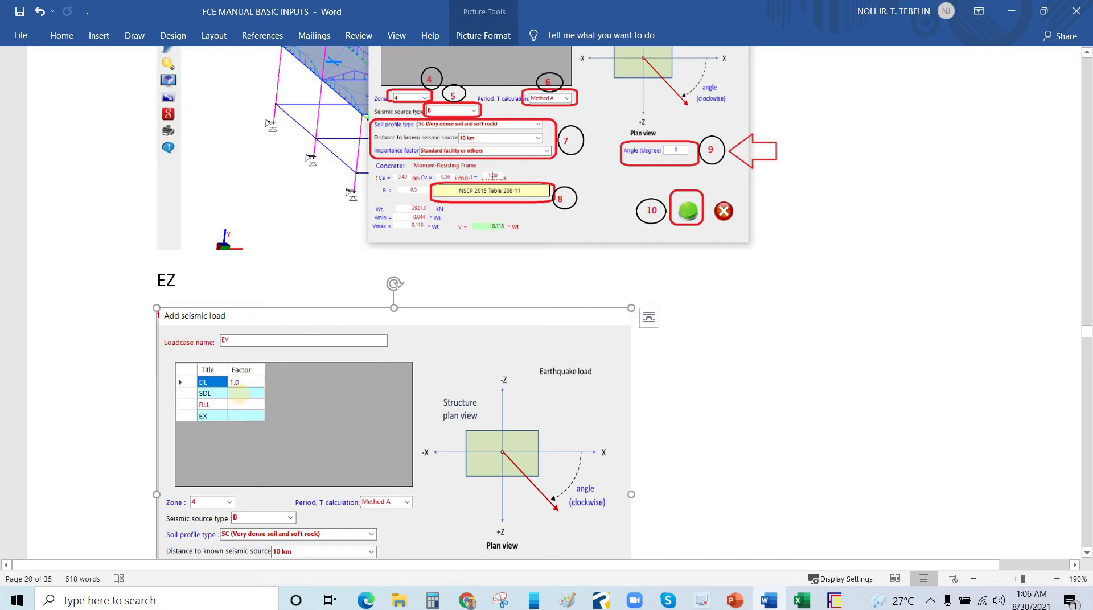
mouse_move(230, 392)
mouse_down()
mouse_move(255, 382)
mouse_move(260, 397)
mouse_up()
drag(276, 386, 284, 383)
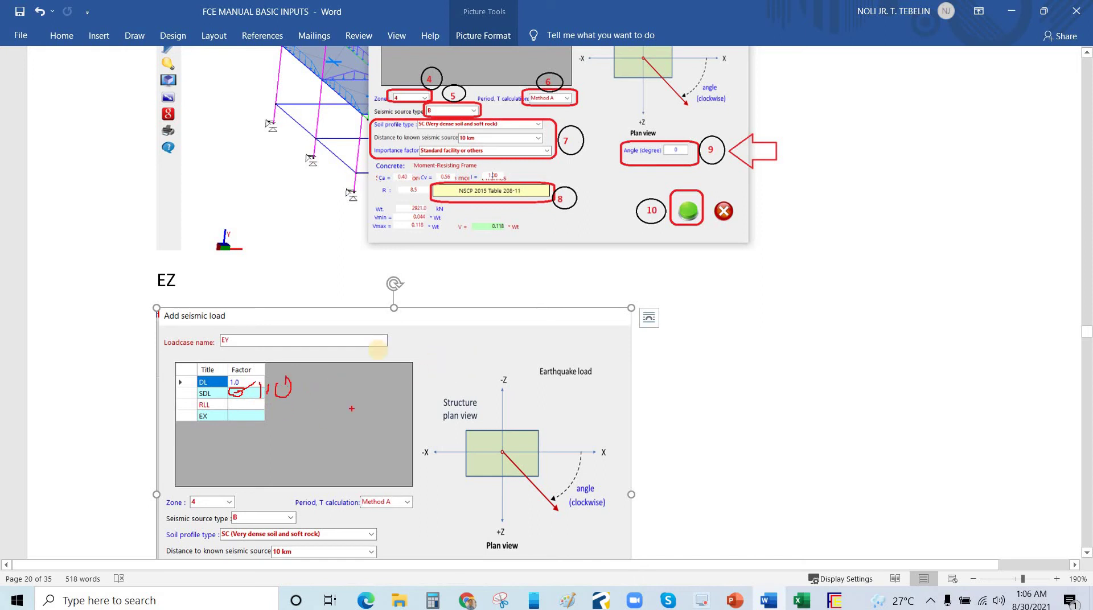
key(Escape)
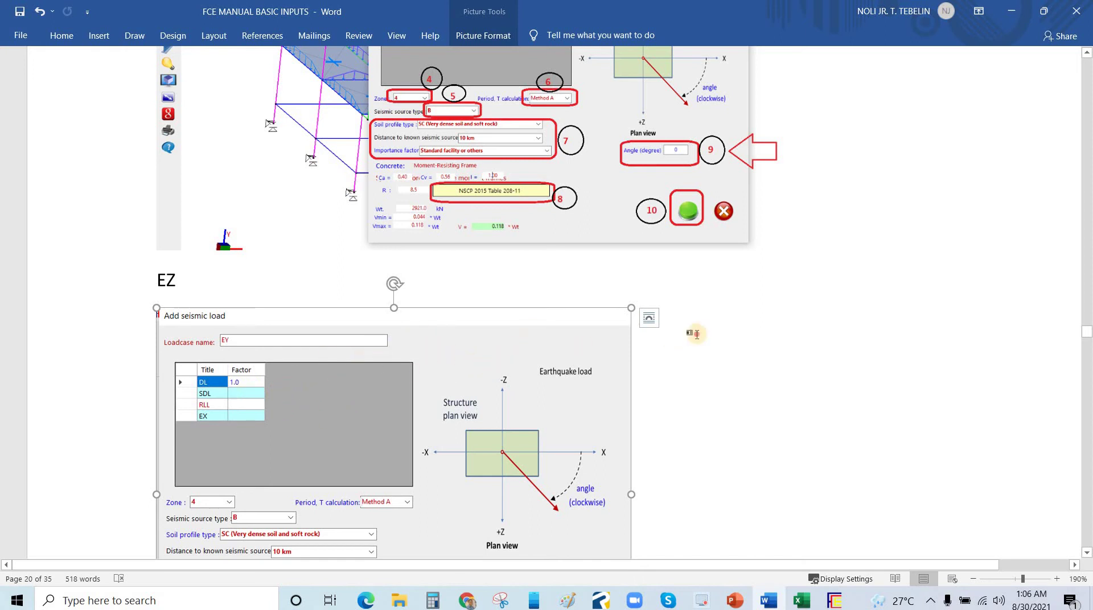
scroll(696, 332, up, 3)
scroll(696, 332, down, 6)
Switch back to FrameCE and add a new seismic load case named EZ.
click(494, 28)
drag(494, 22, 1092, 108)
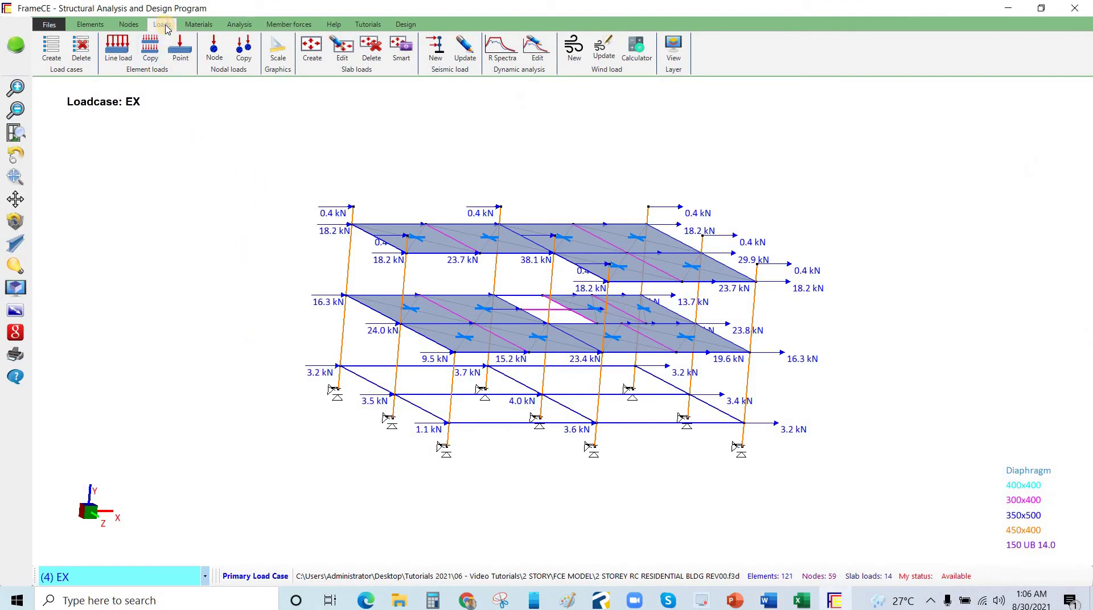
click(441, 55)
click(298, 121)
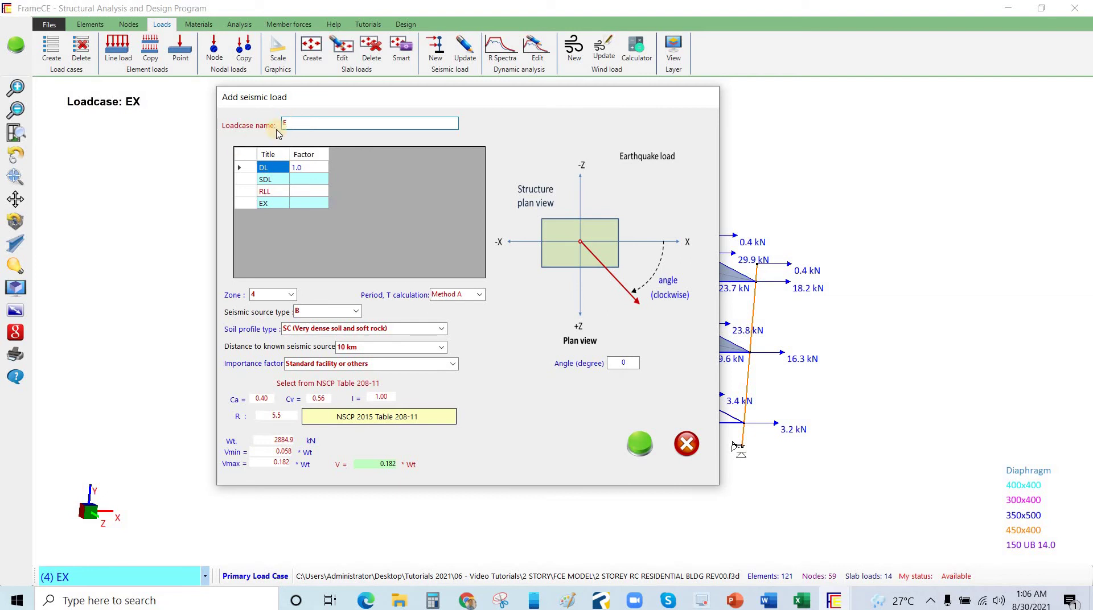
Set the SDL factor to 1.0 for the EZ seismic weight, alongside DL.
click(308, 174)
click(306, 179)
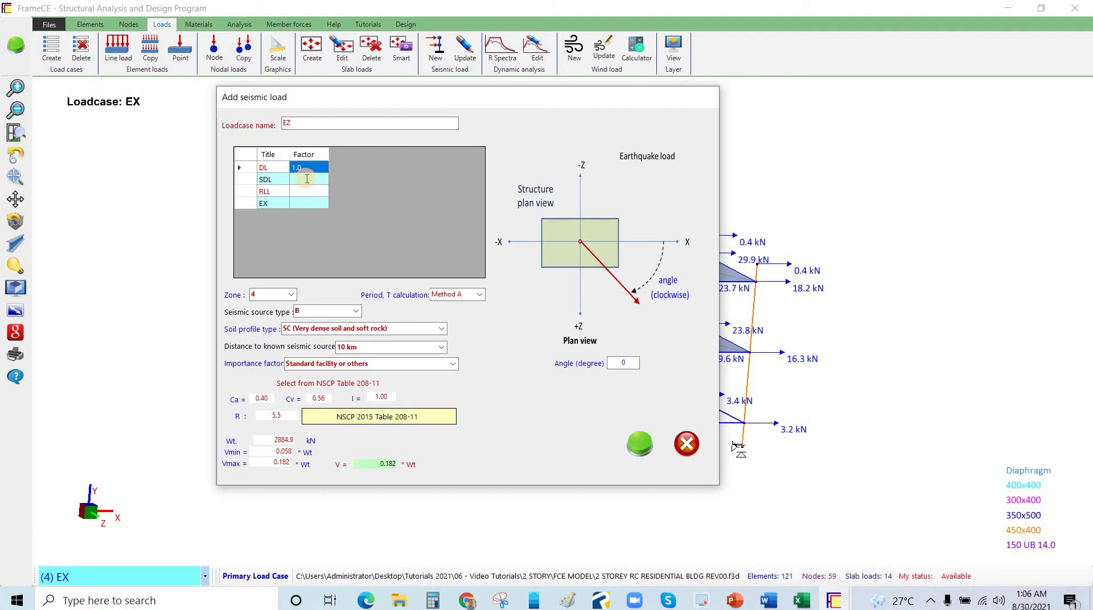
click(307, 179)
text(1.0)
click(305, 173)
click(302, 179)
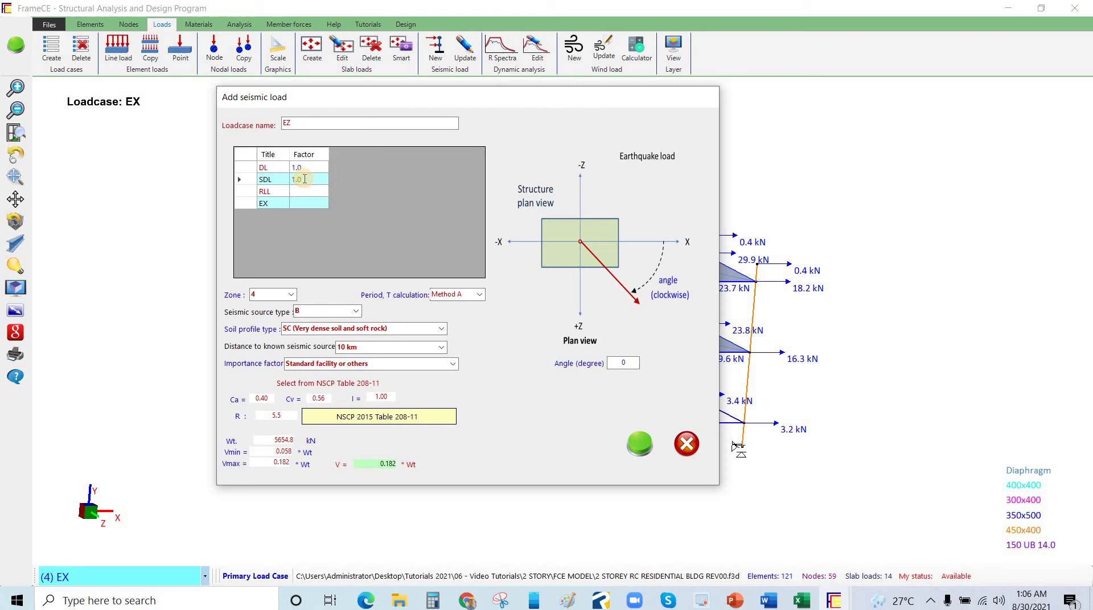
Keep zone 4, seismic source type B, soil profile SC, 10 km source distance and the Standard facility or others importance factor for EZ.
click(291, 295)
click(264, 295)
click(311, 313)
click(319, 329)
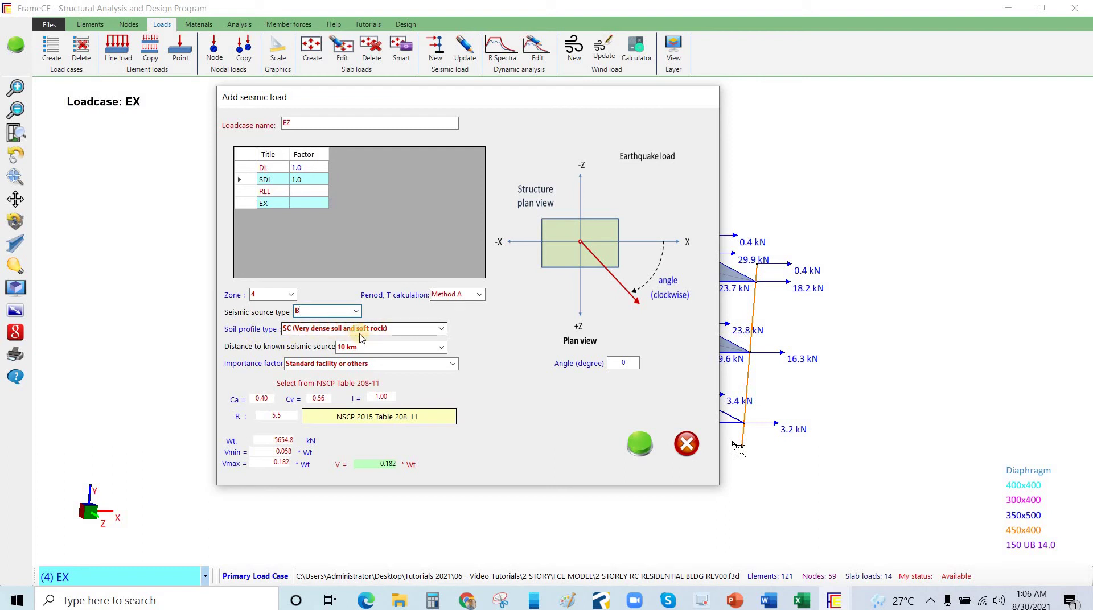
click(442, 349)
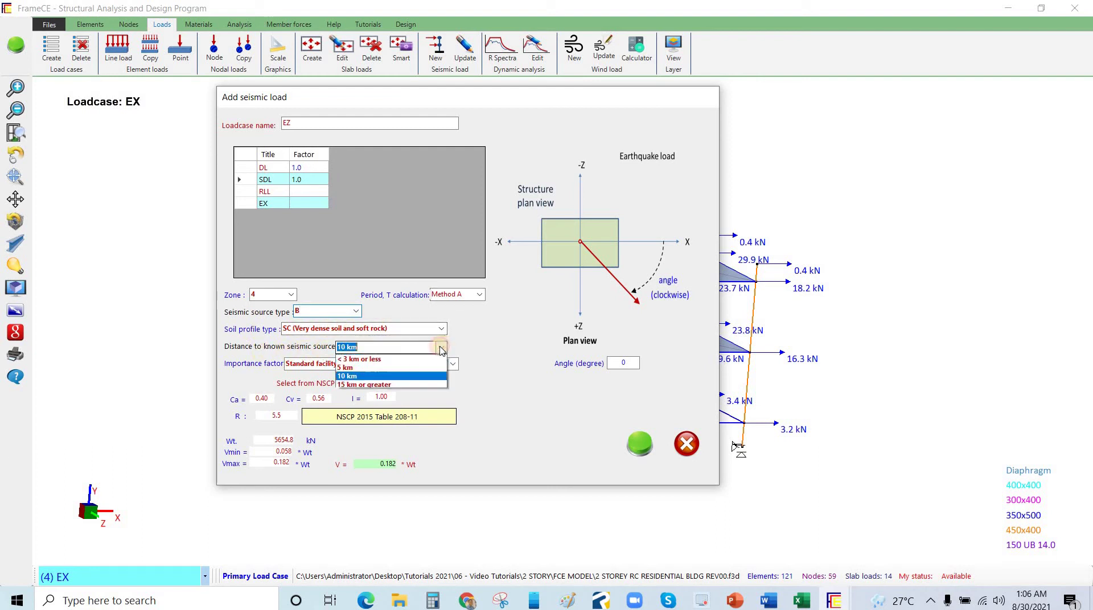
click(361, 378)
click(441, 348)
click(461, 359)
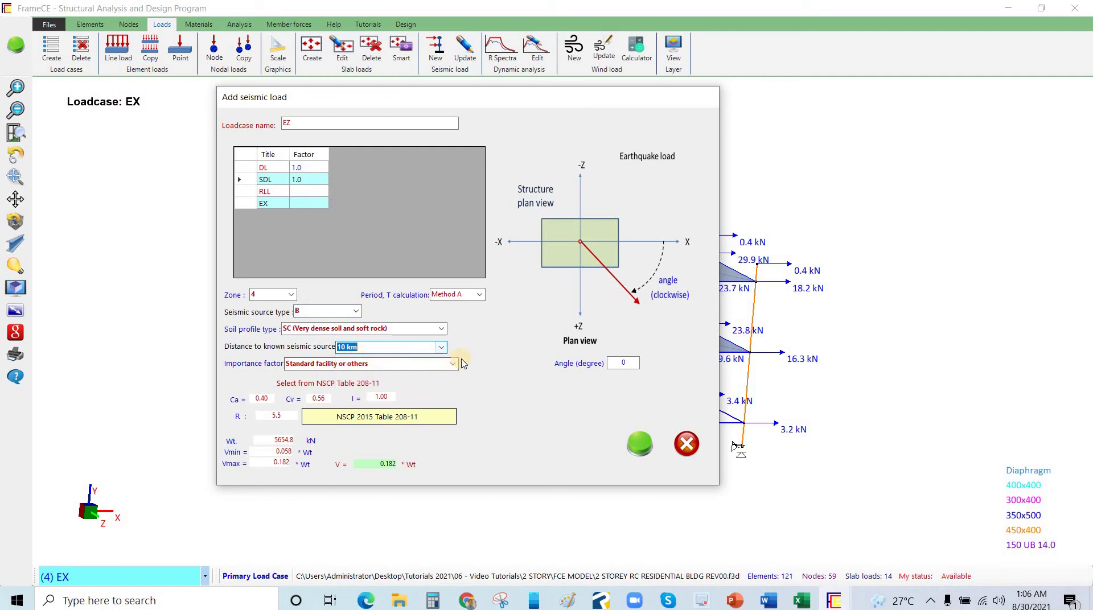
click(450, 364)
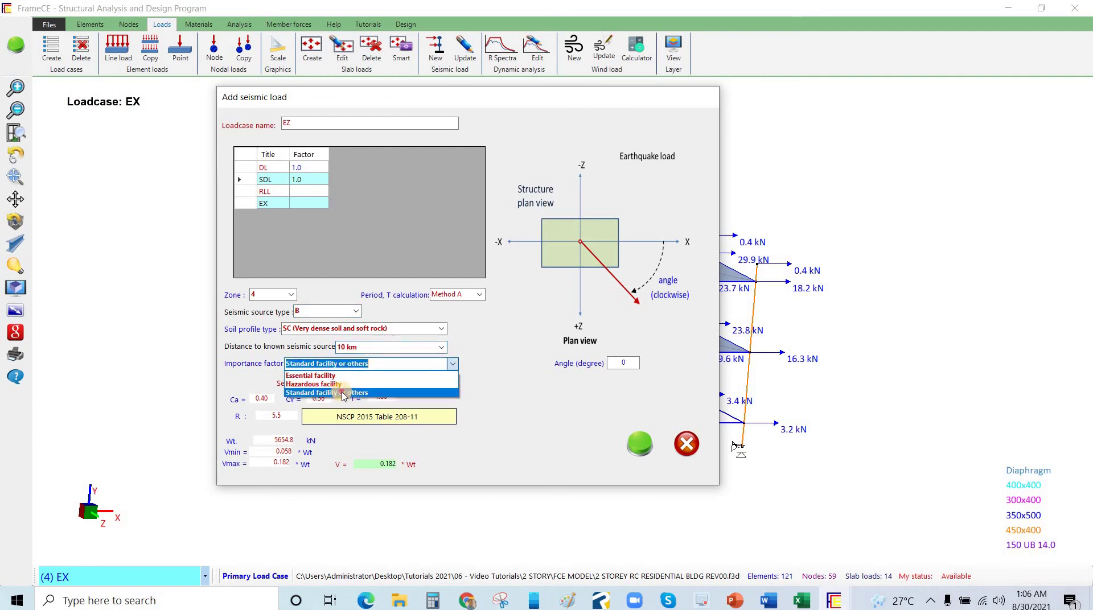
click(420, 390)
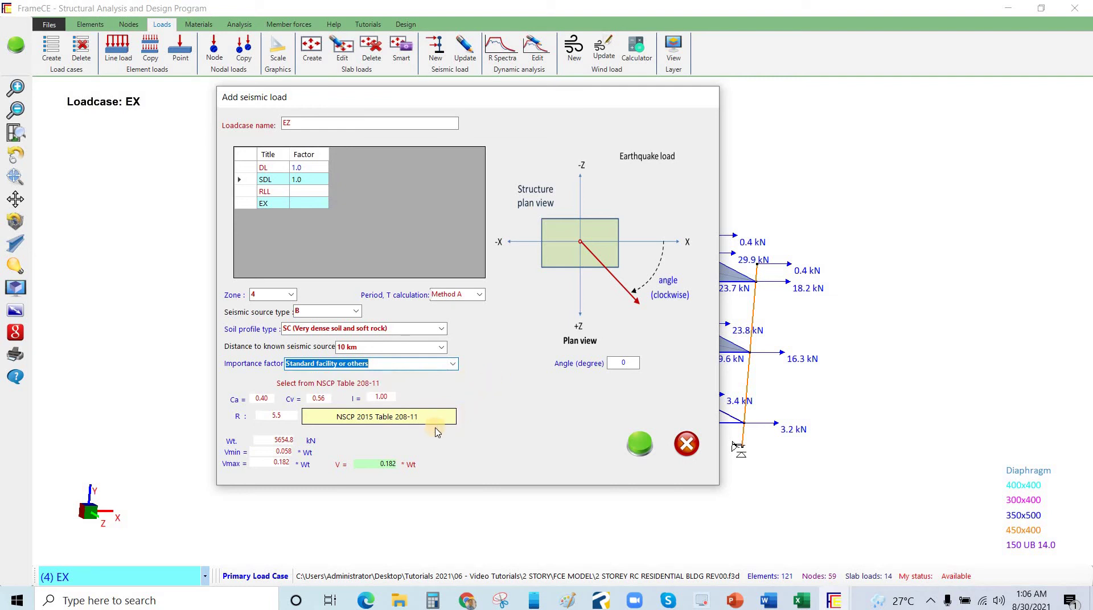
Define the EZ R factor from NSCP 2015 Table 208-11 as a concrete Moment-Resisting Frame with Special reinforced concrete moment frames.
click(380, 430)
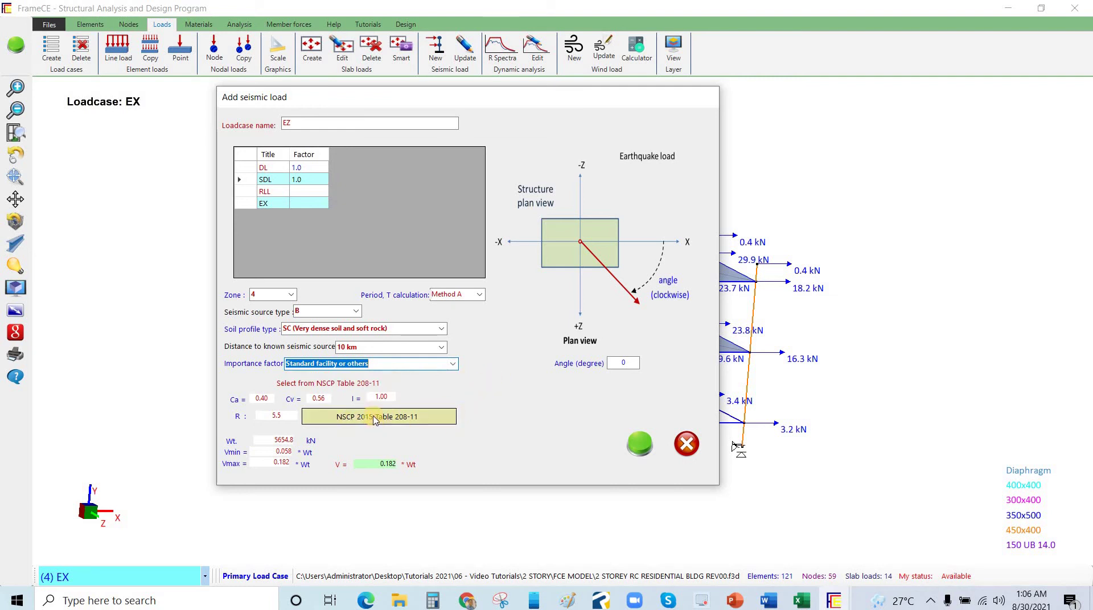
click(414, 420)
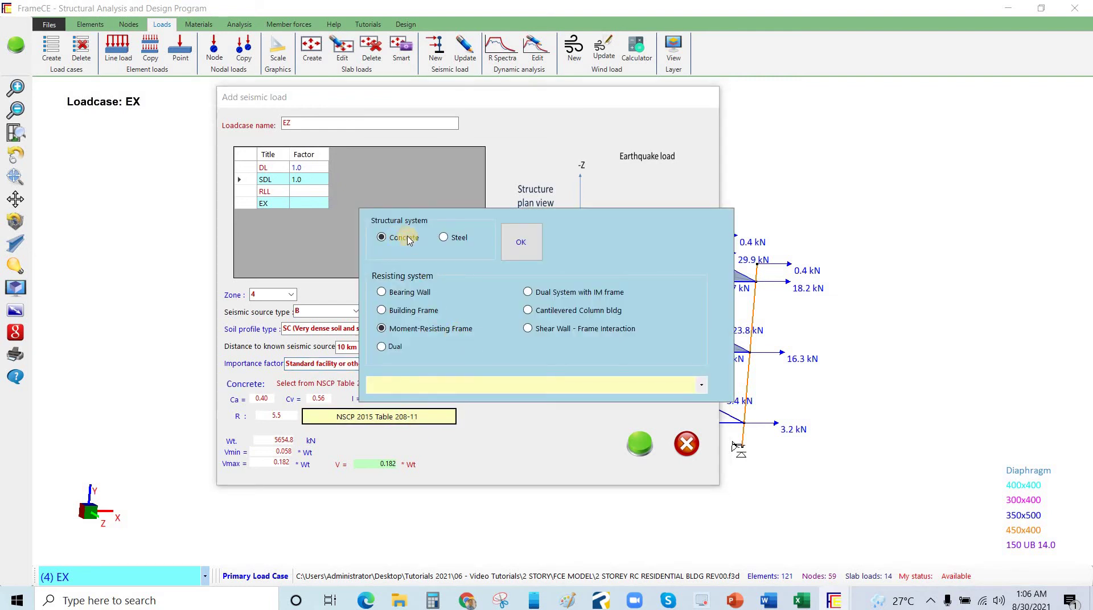
click(438, 329)
click(702, 388)
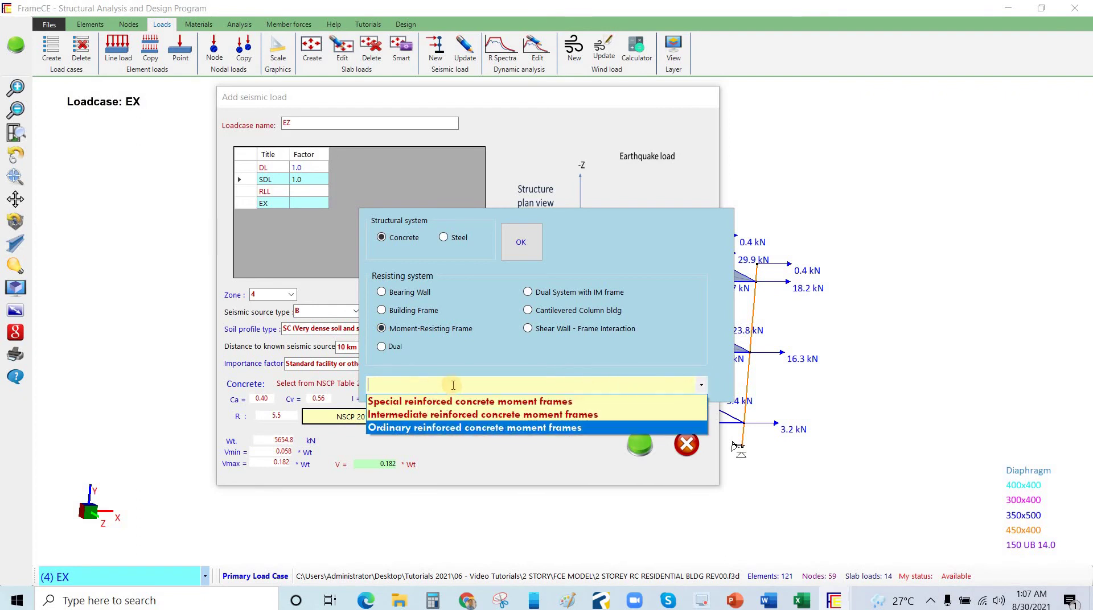
click(692, 381)
click(705, 387)
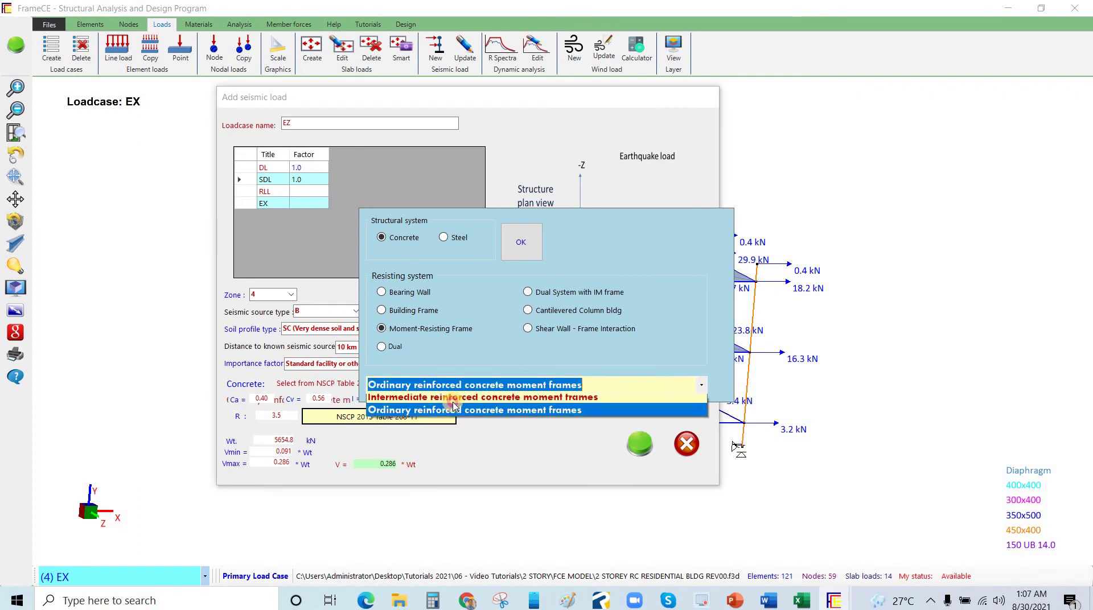
click(561, 397)
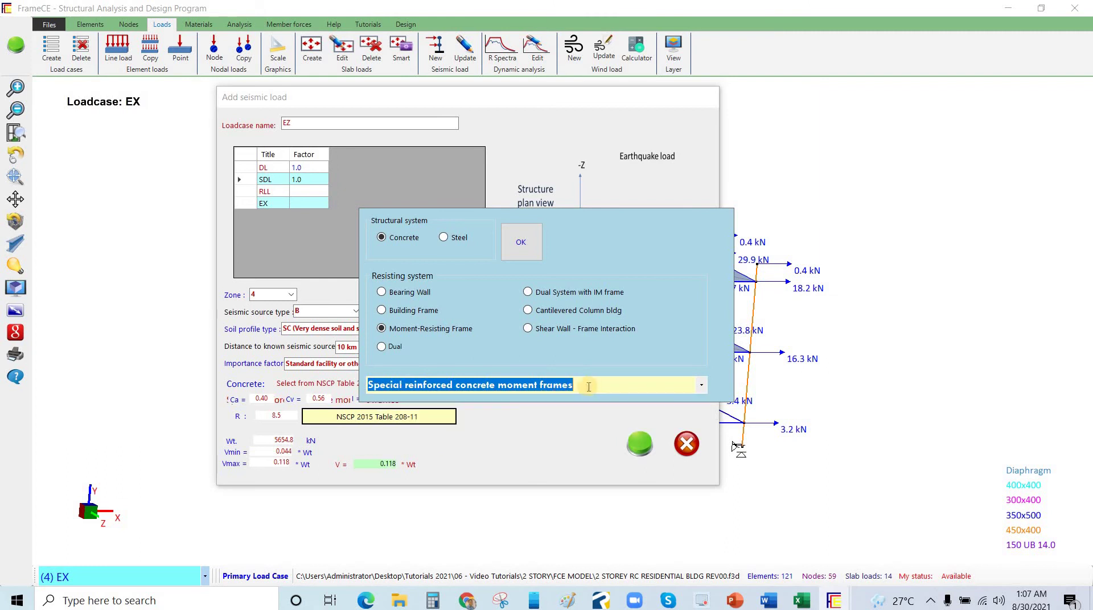
click(439, 388)
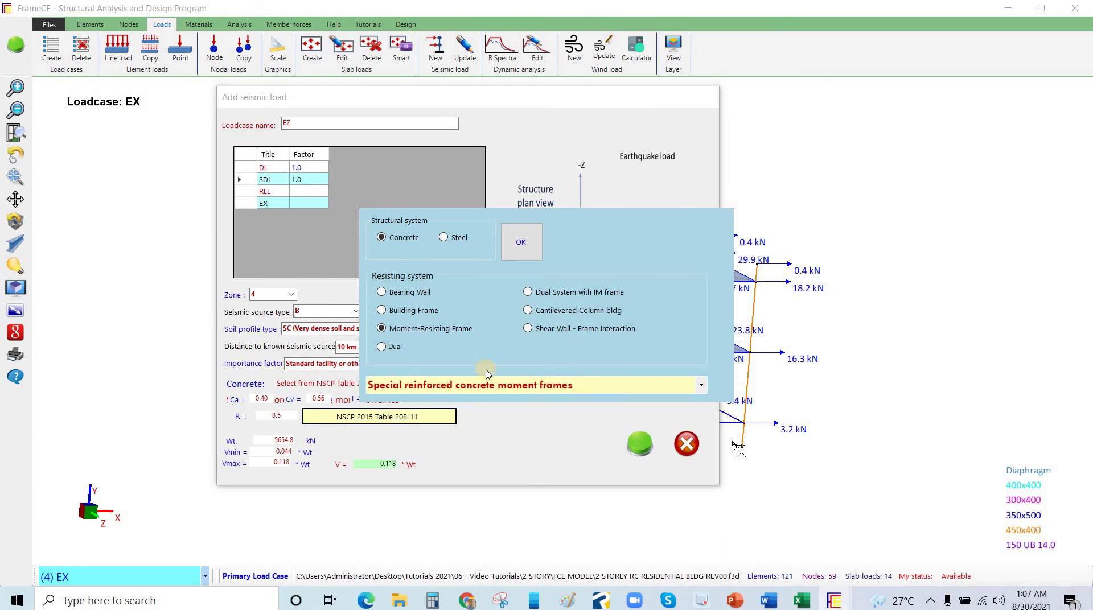
click(522, 250)
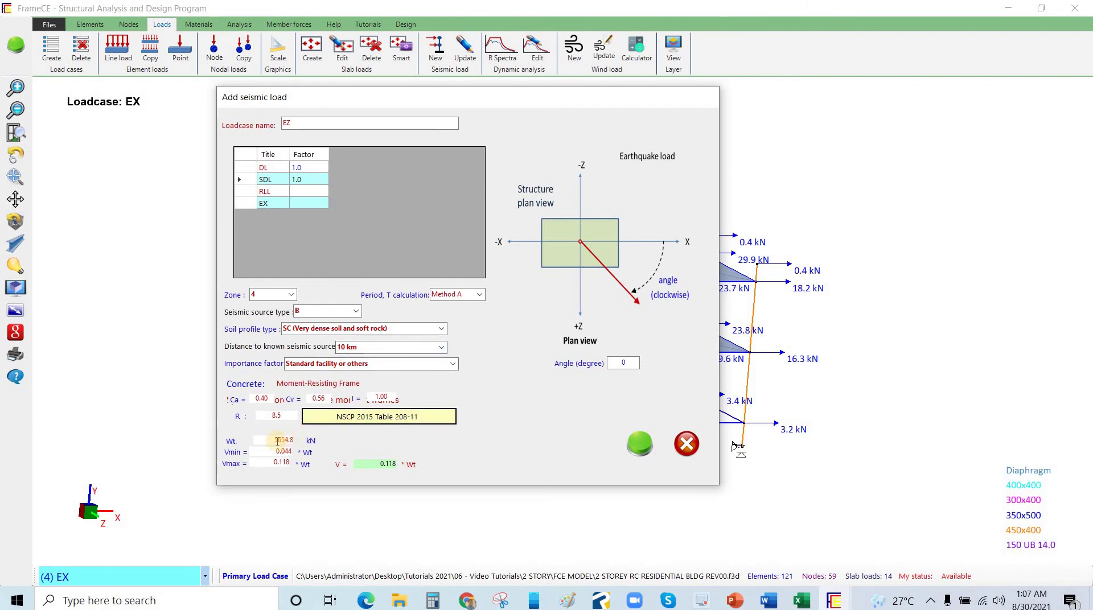
Check the EZ seismic weight and base shear coefficient, set the earthquake direction angle to 90 degrees, and generate the seismic load.
double_click(283, 441)
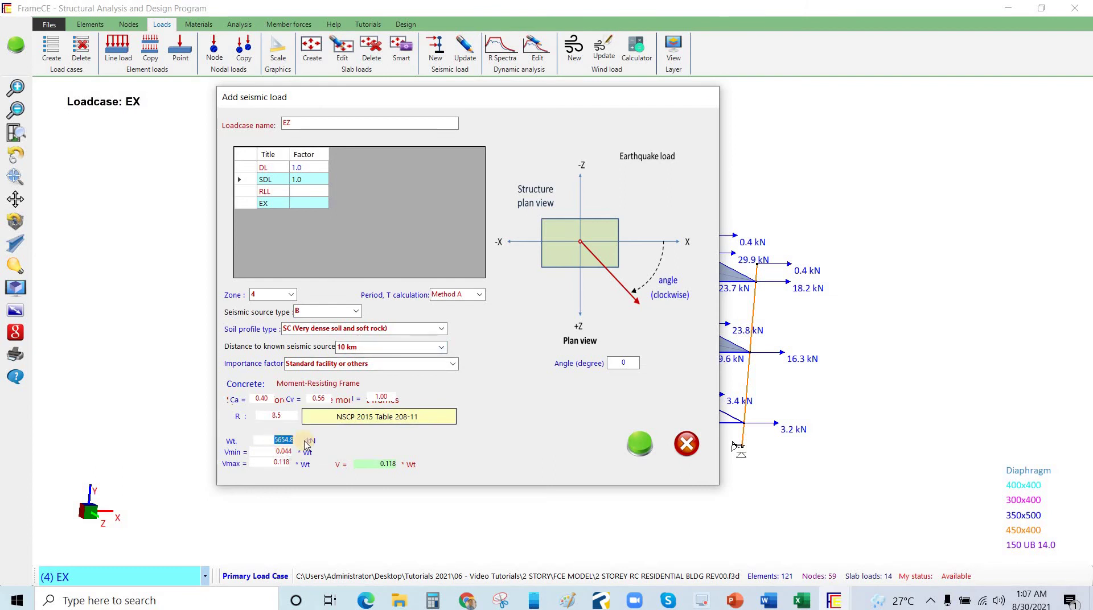
click(282, 441)
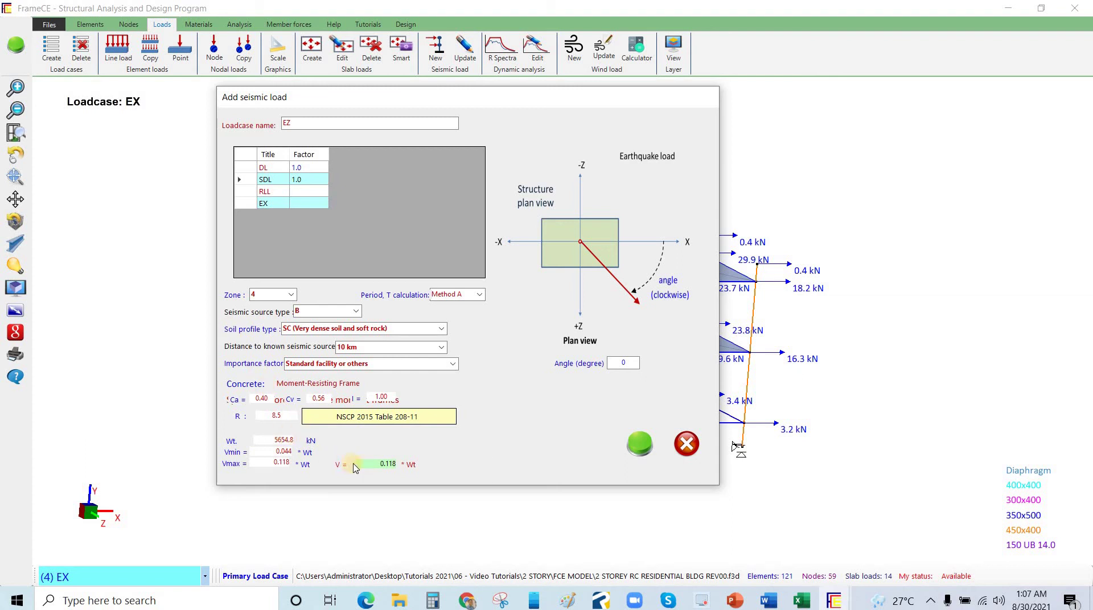
double_click(381, 464)
click(382, 481)
text(90)
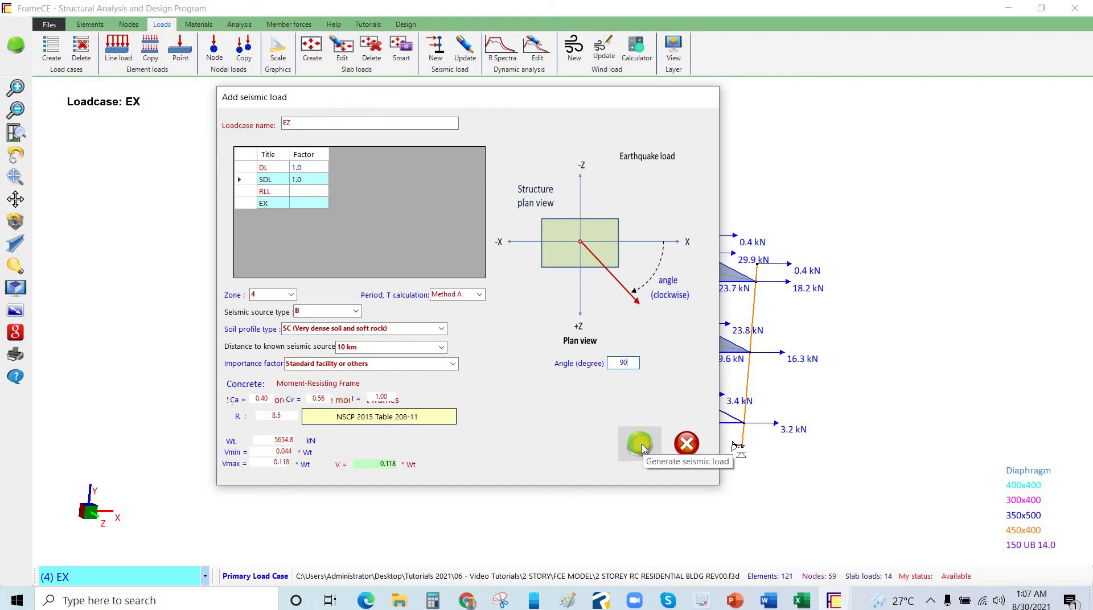
click(640, 445)
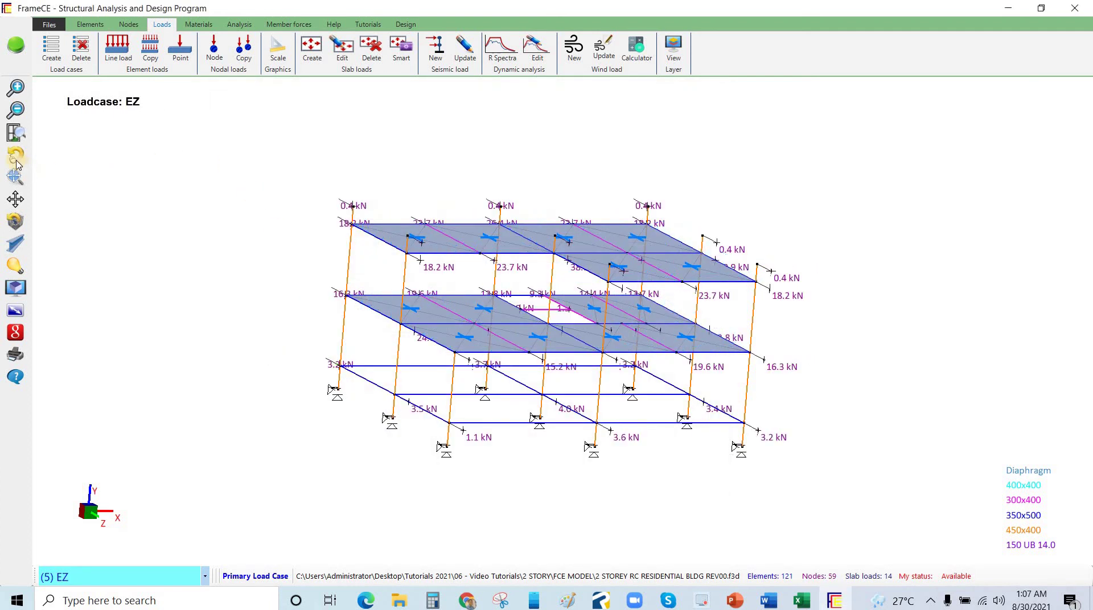
Examine the EZ earthquake loads on the frame from several angles, and switch the displayed load case to EX.
mouse_move(290, 215)
middle_down()
mouse_move(332, 238)
mouse_move(327, 212)
mouse_move(306, 215)
middle_up()
drag(306, 219, 446, 361)
click(16, 222)
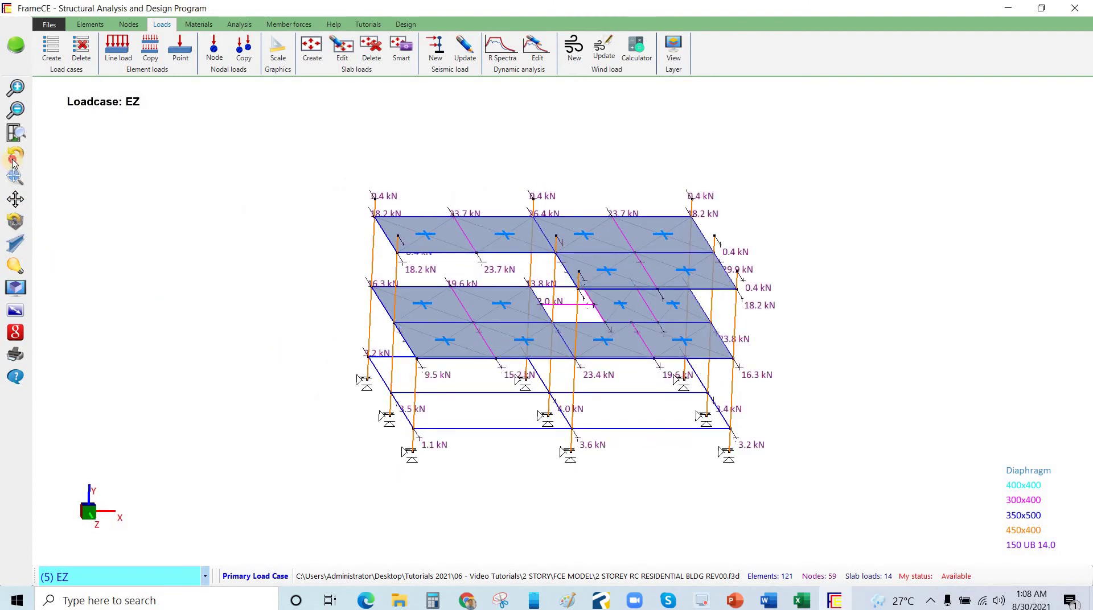
drag(331, 389, 231, 518)
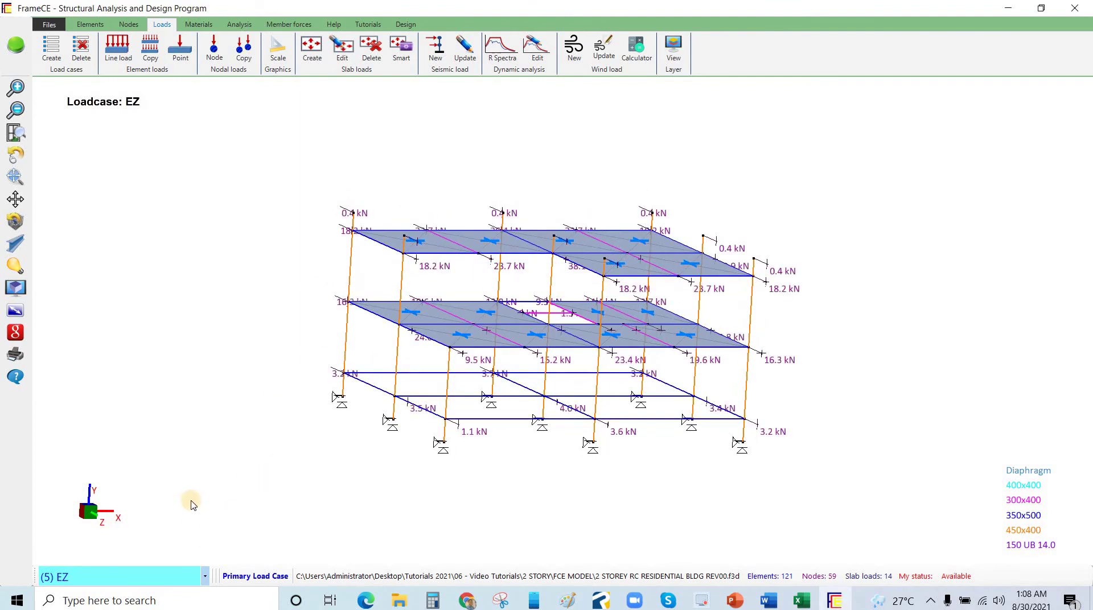
click(152, 578)
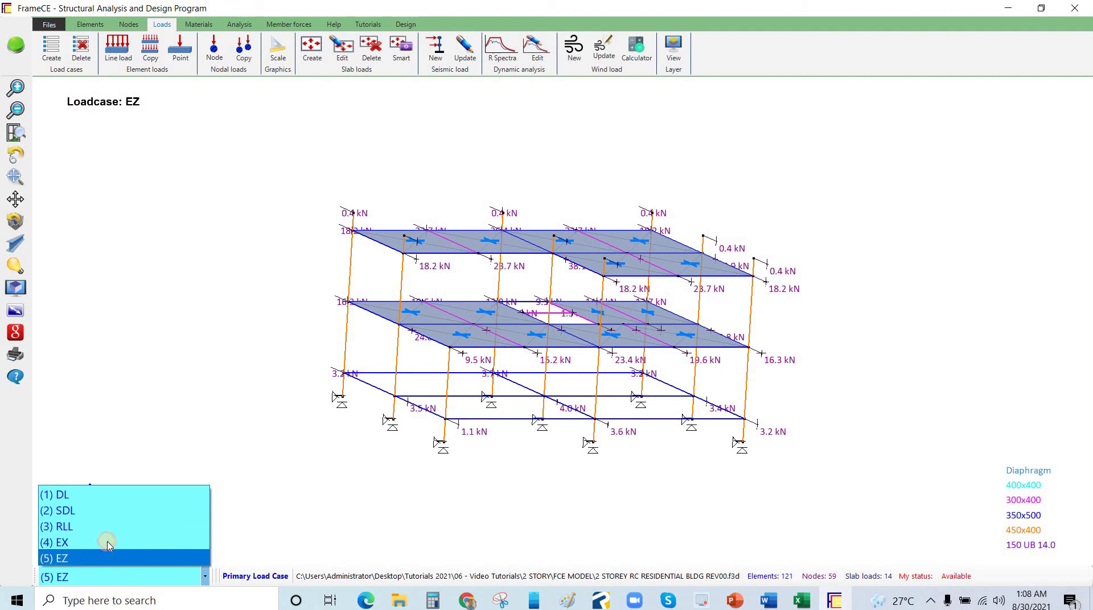
click(87, 579)
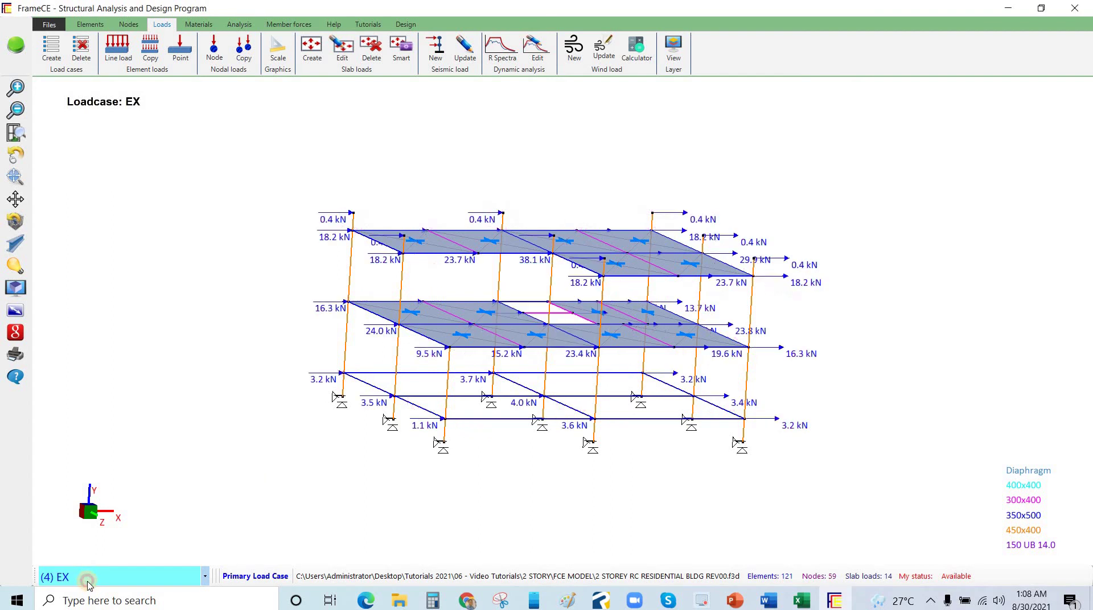
Review the loads on the frame for the RLL, SDL and DL load cases in turn.
click(102, 526)
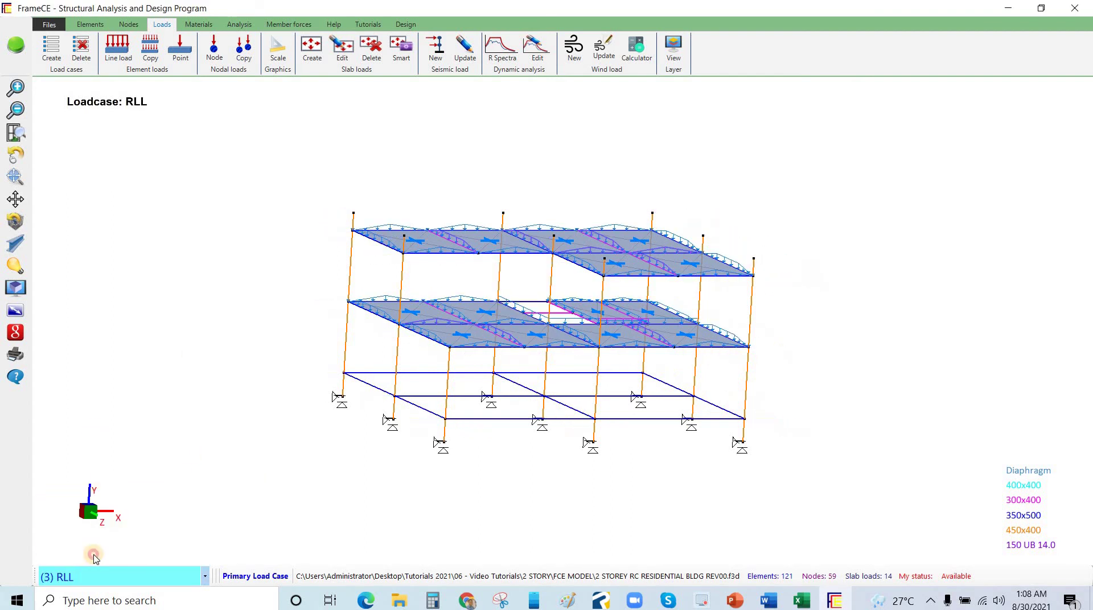
click(100, 577)
click(150, 512)
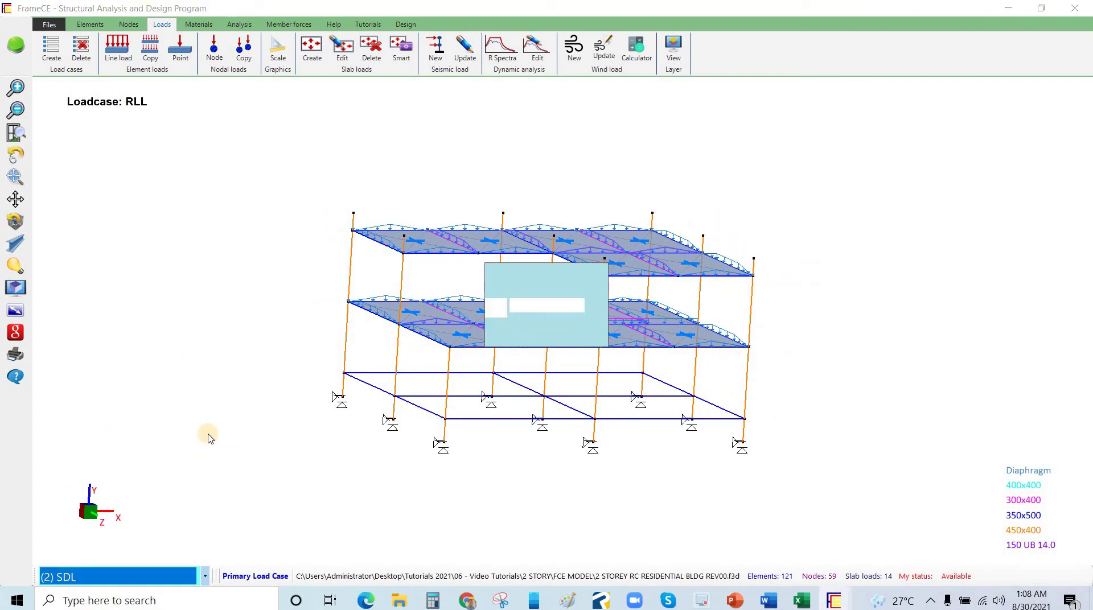
click(116, 580)
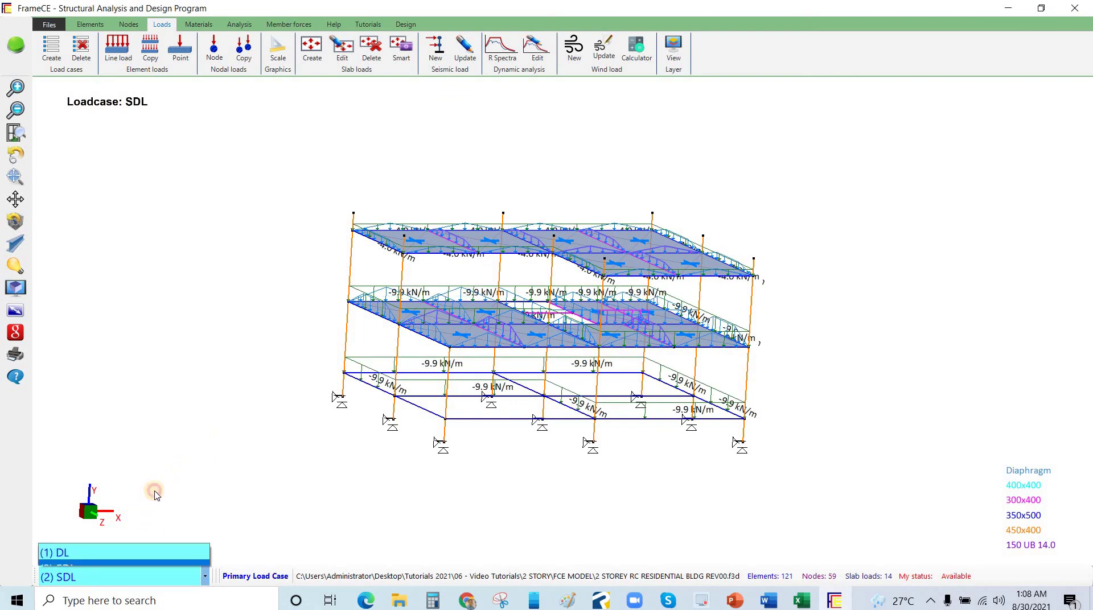
key(Up)
key(Return)
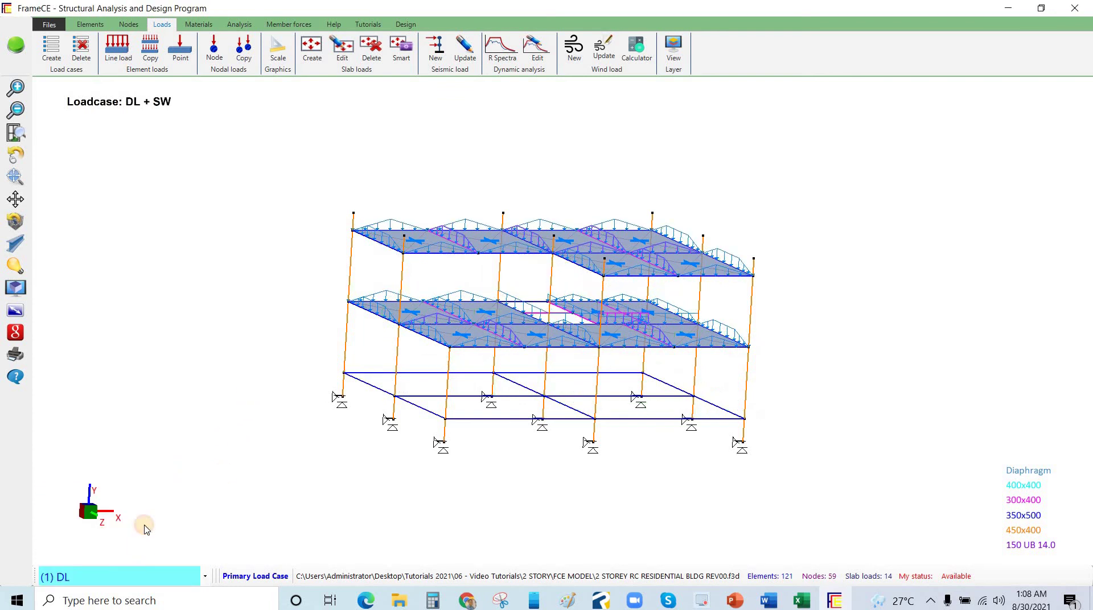
Return to the SDL load case and inspect its slab and line loads across the whole frame.
click(163, 577)
key(Up)
key(Return)
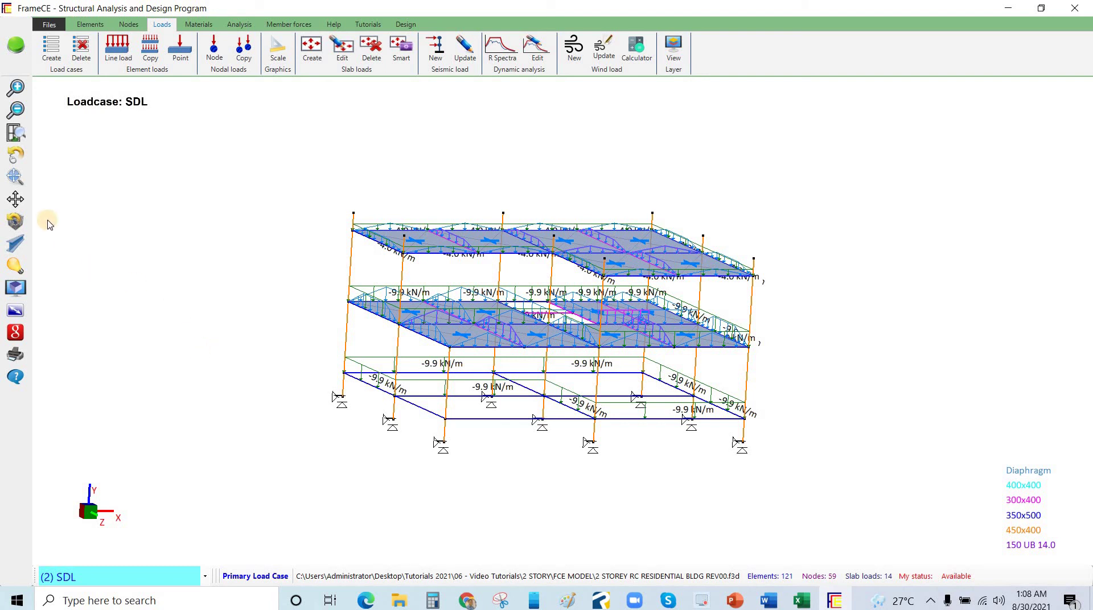
click(233, 259)
drag(233, 259, 282, 277)
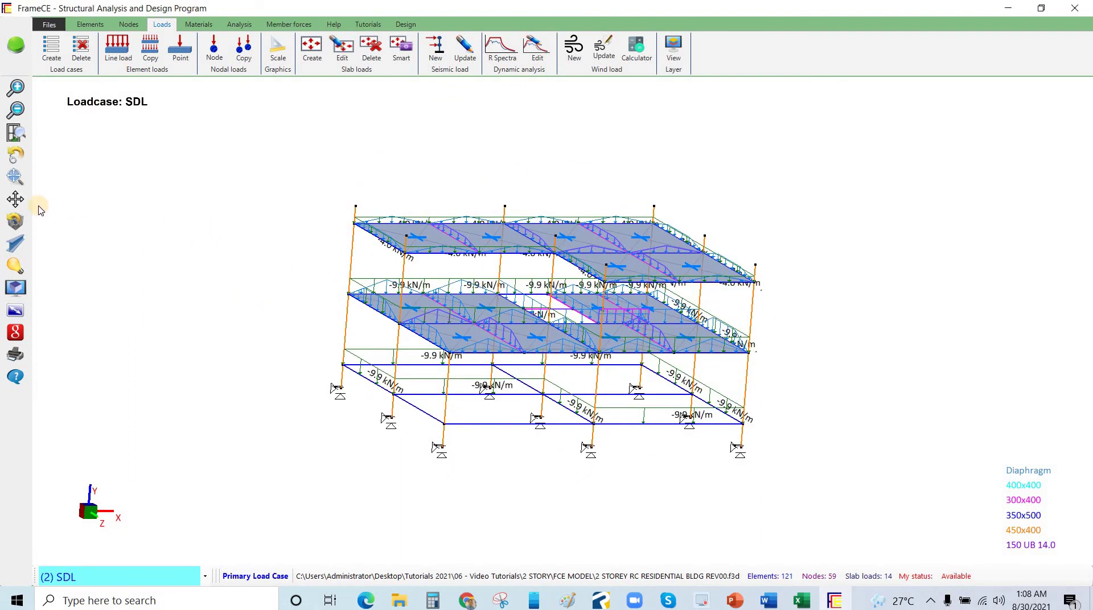
click(24, 182)
drag(521, 449, 398, 386)
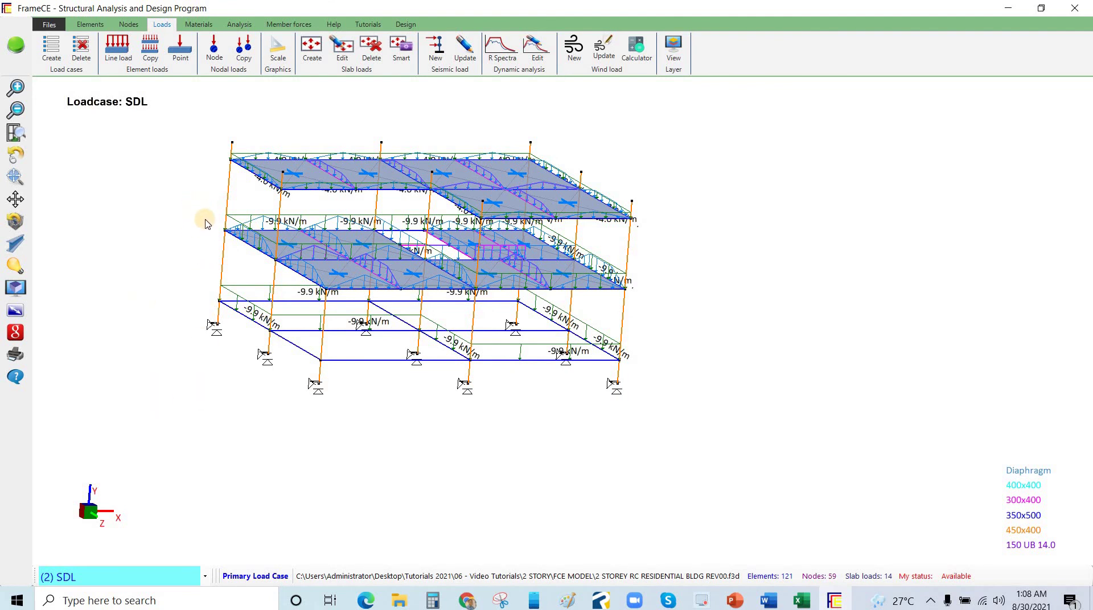
scroll(511, 401, up, 2)
scroll(130, 281, down, 1)
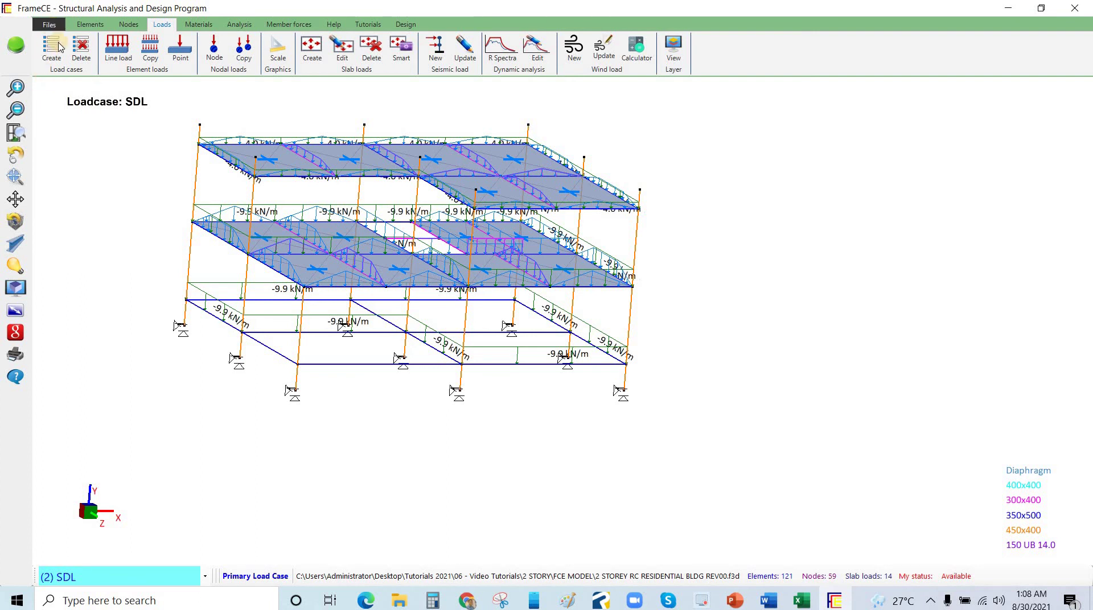
Save the model under the existing file name 2 STOREY RC RESIDENTIAL BLDG REV01 in the FCE MODEL folder.
click(49, 23)
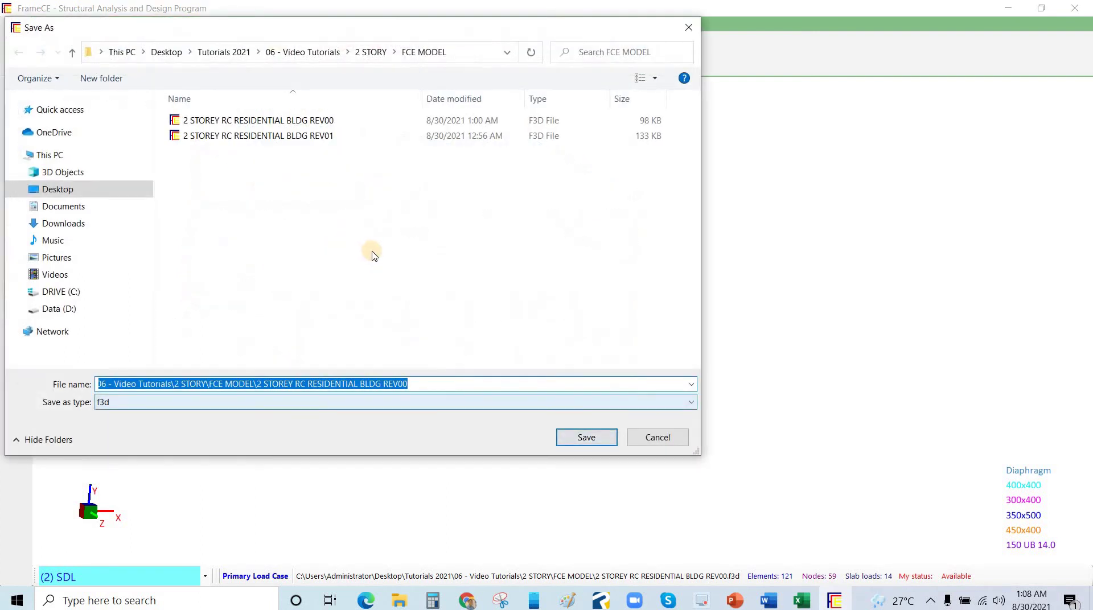
click(278, 136)
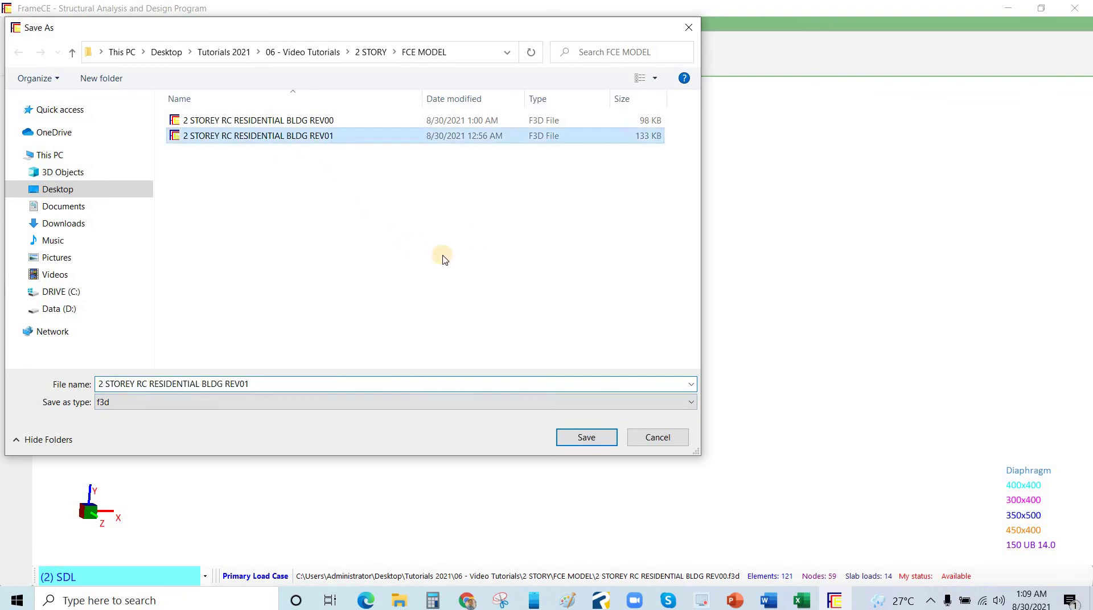